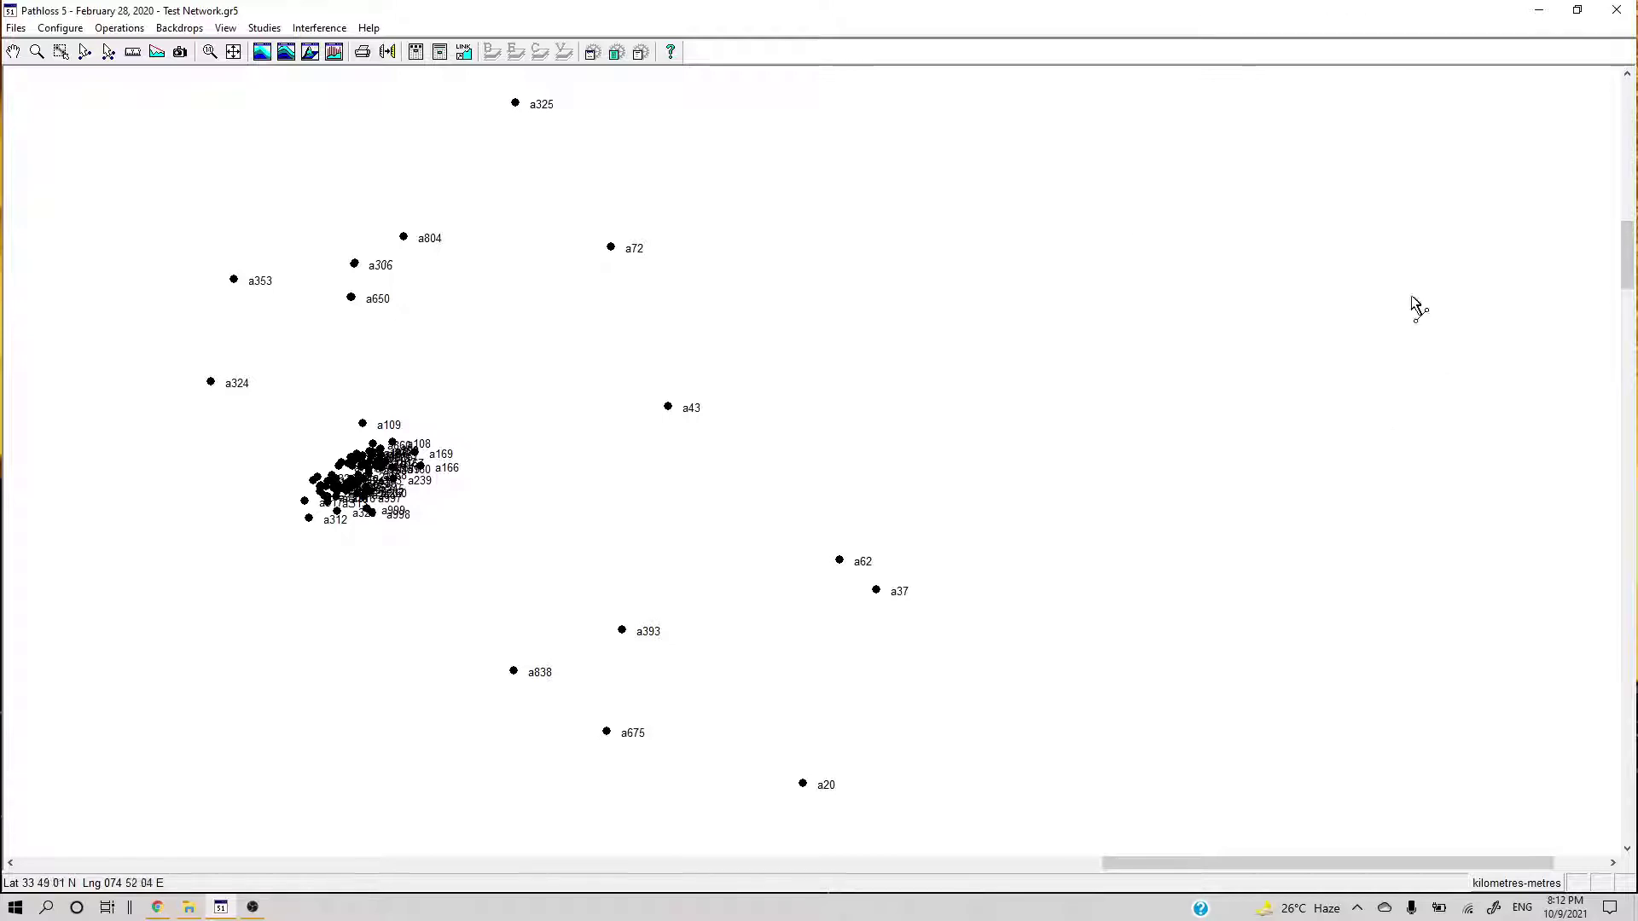
Create a link between sites a325 and a72, and another between sites a109 and a72.
left_click_drag(515, 103, 612, 249)
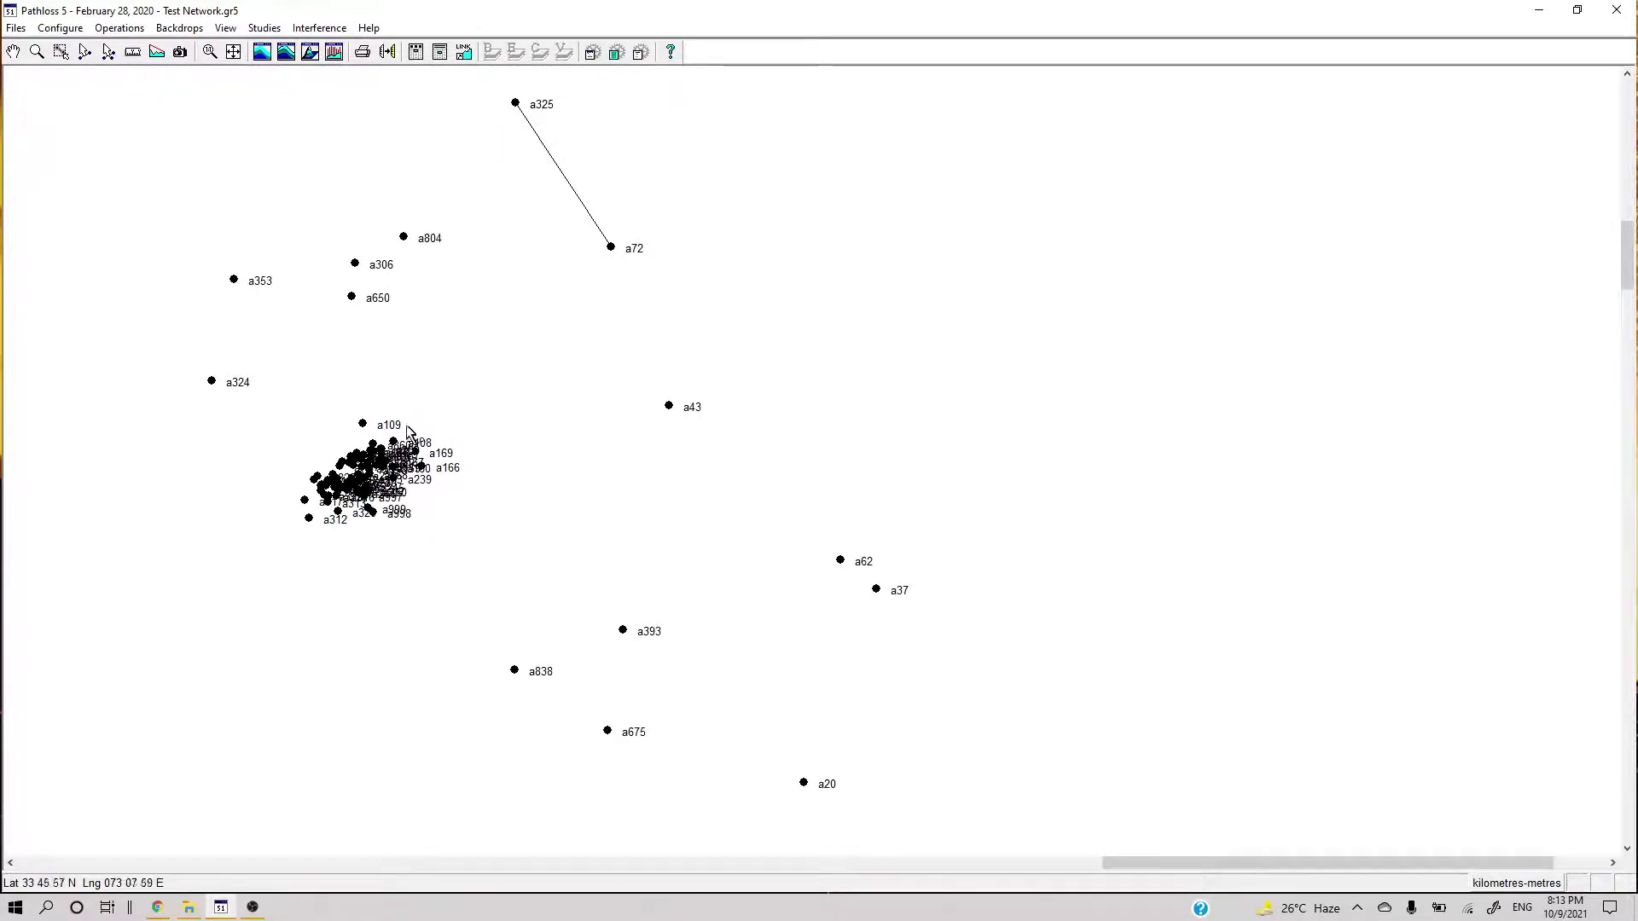
left_click_drag(365, 433, 610, 256)
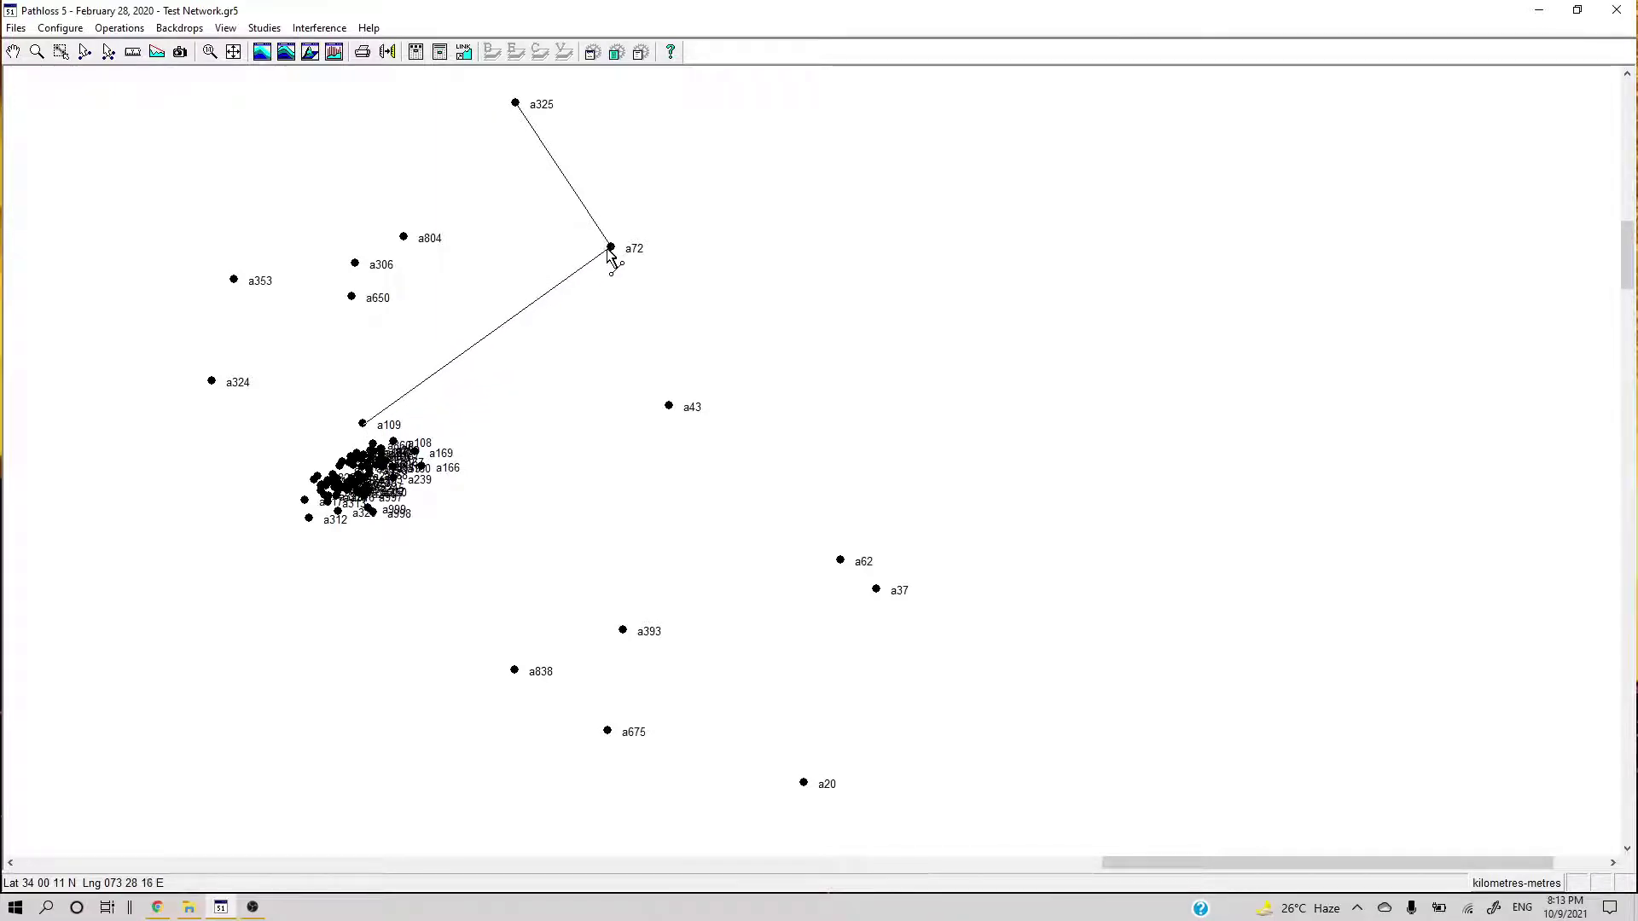
Add the fixed free format label "Fiber" to the link between sites a109 and a72.
right_click(499, 338)
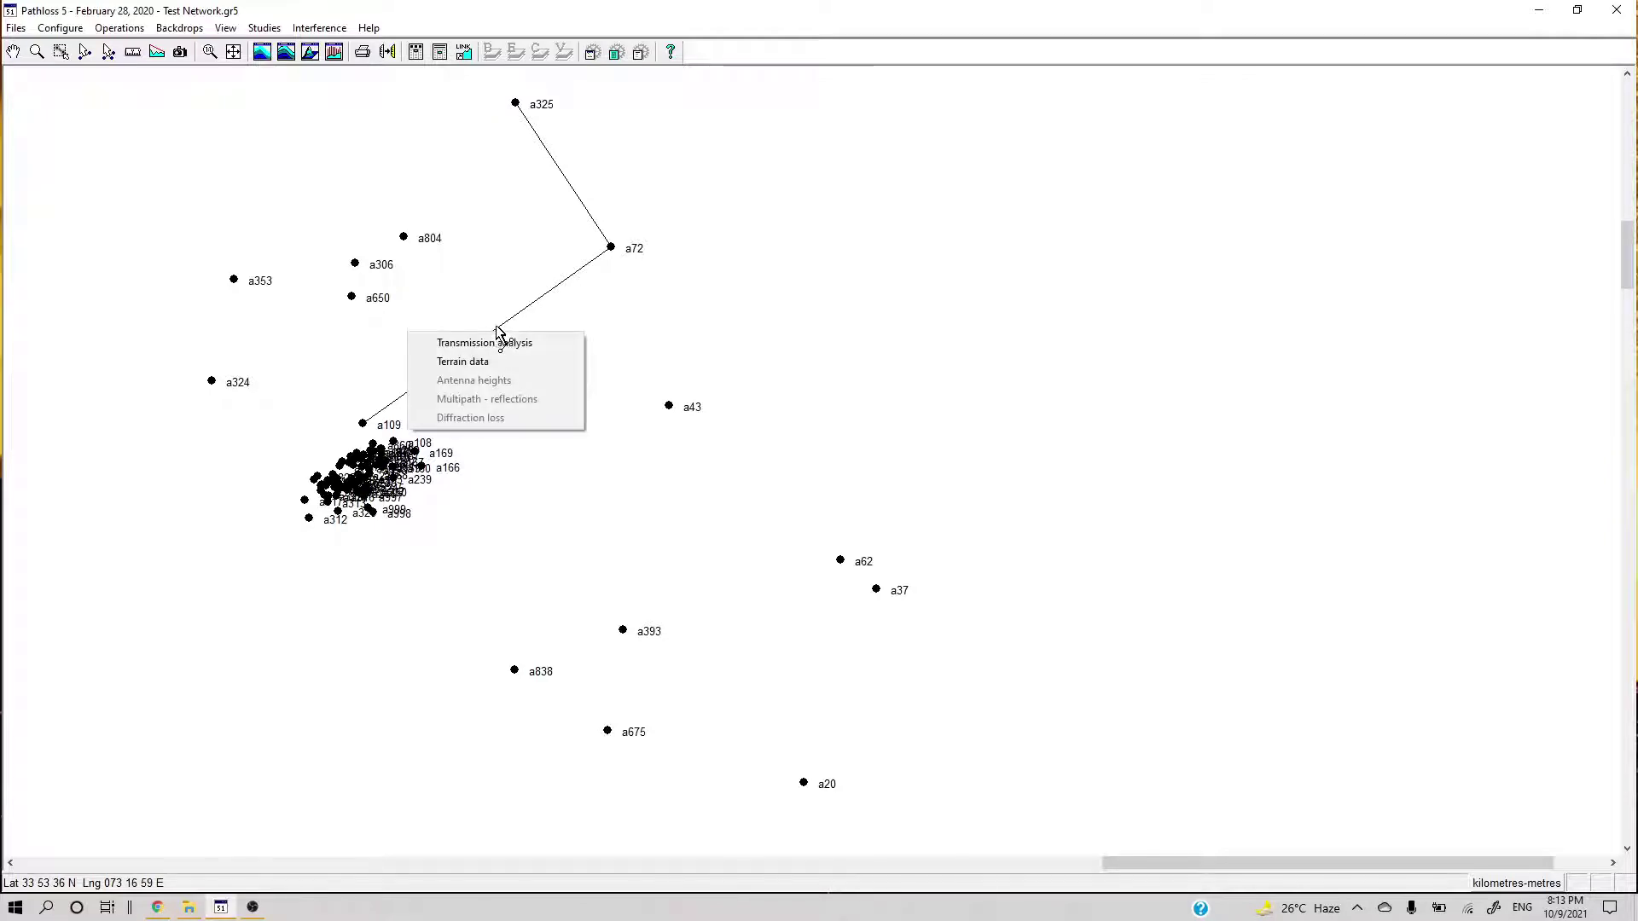
left_click(503, 339)
right_click(501, 336)
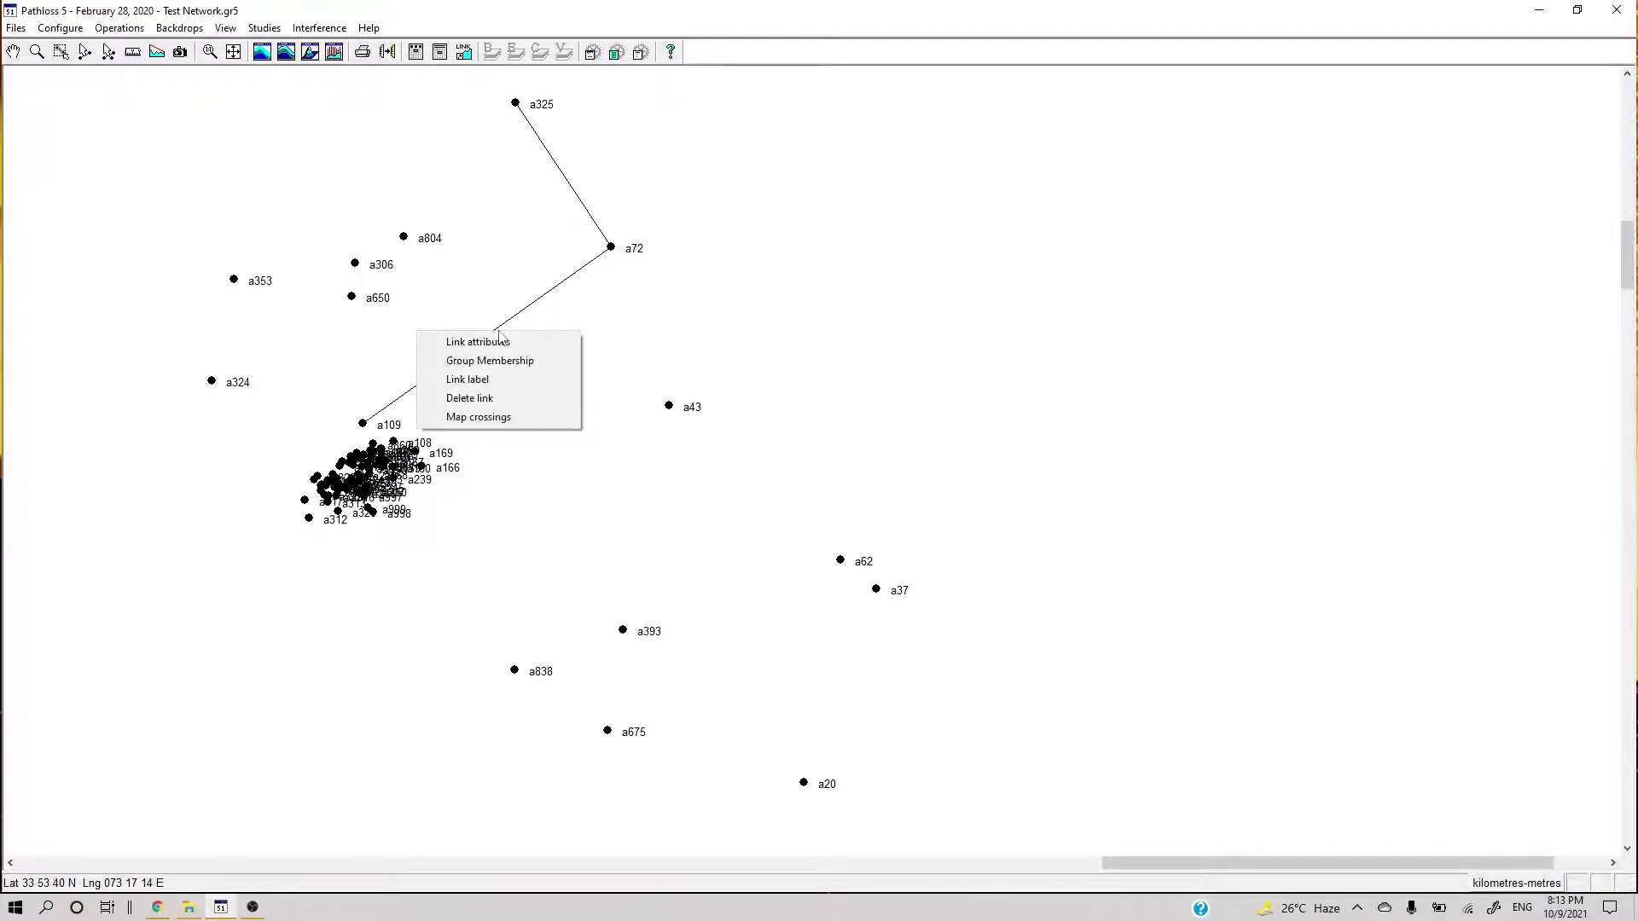
left_click(504, 384)
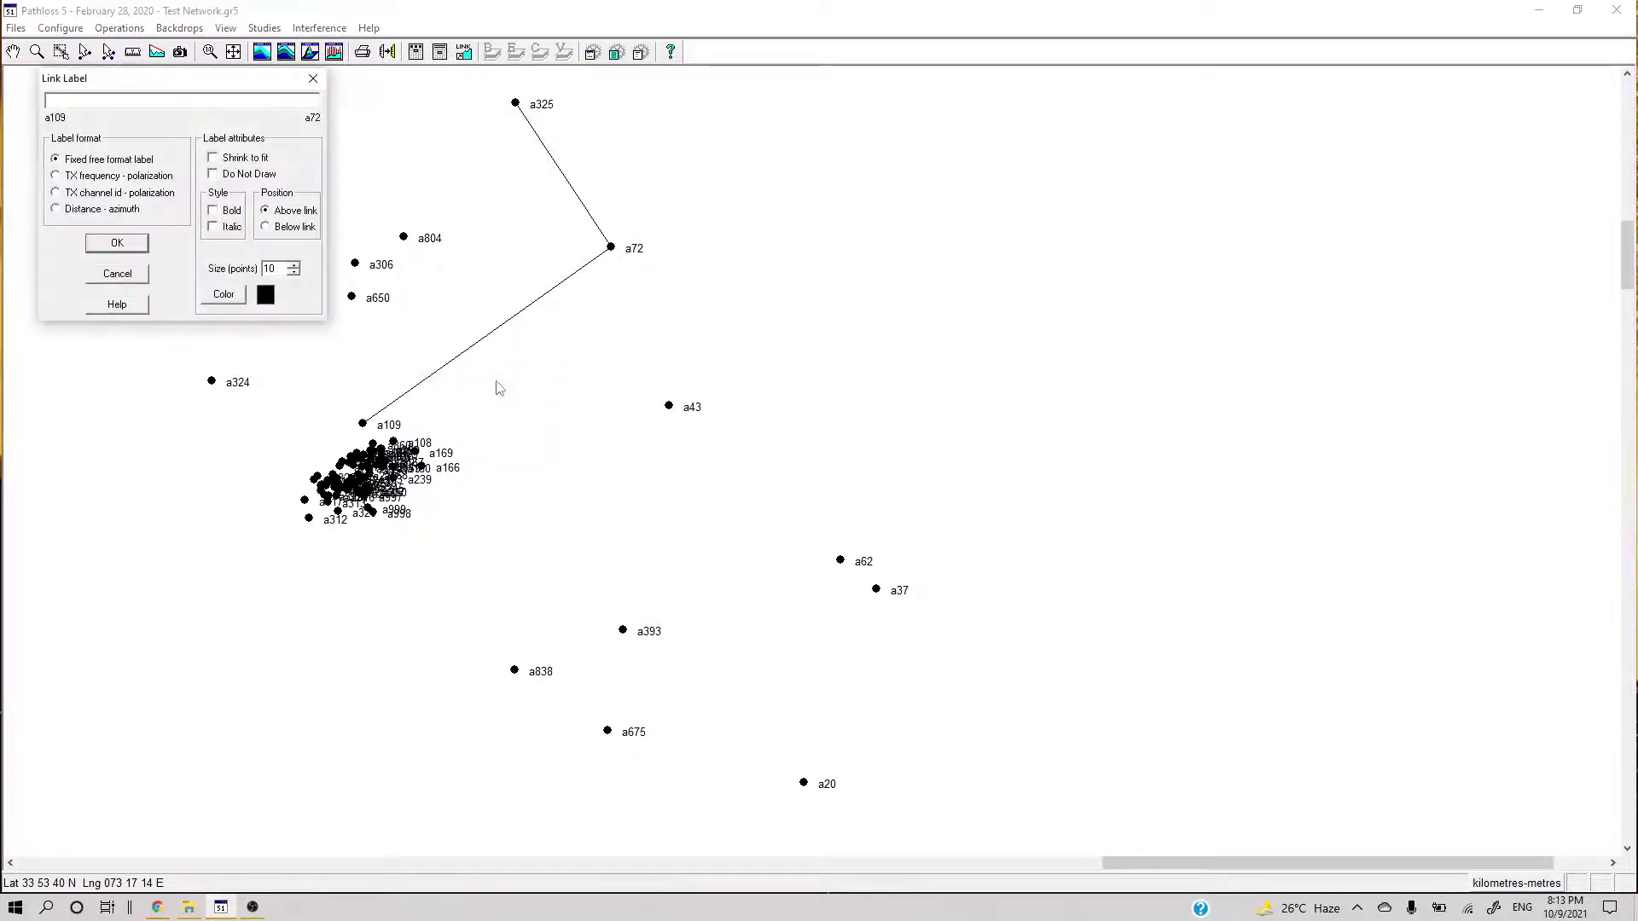
type("Fiber")
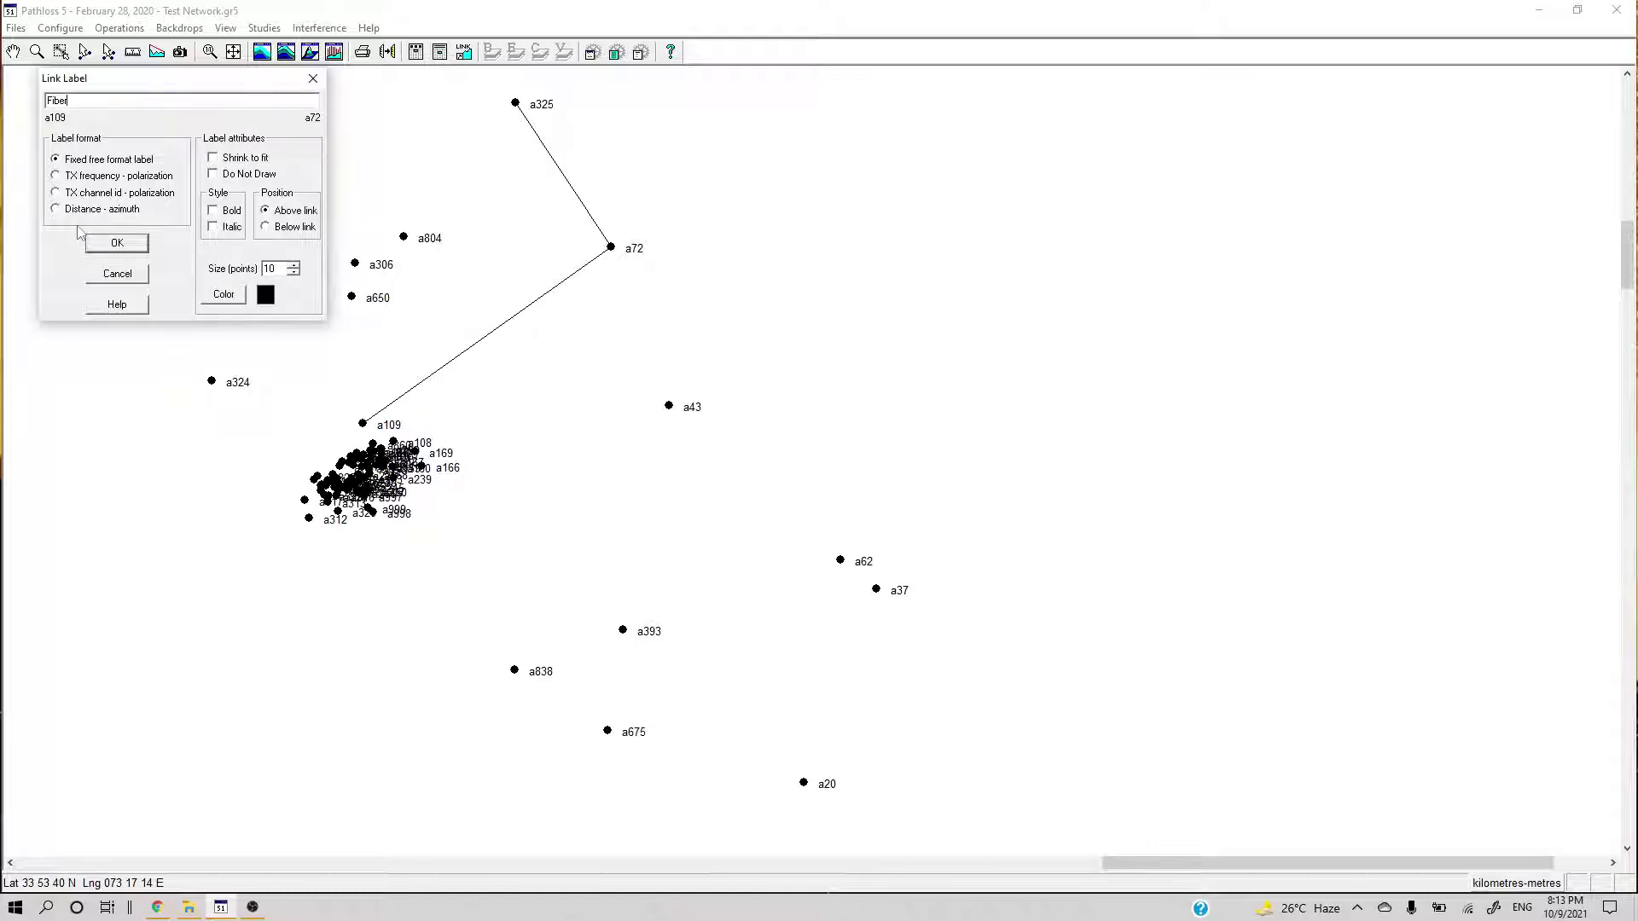
left_click(121, 247)
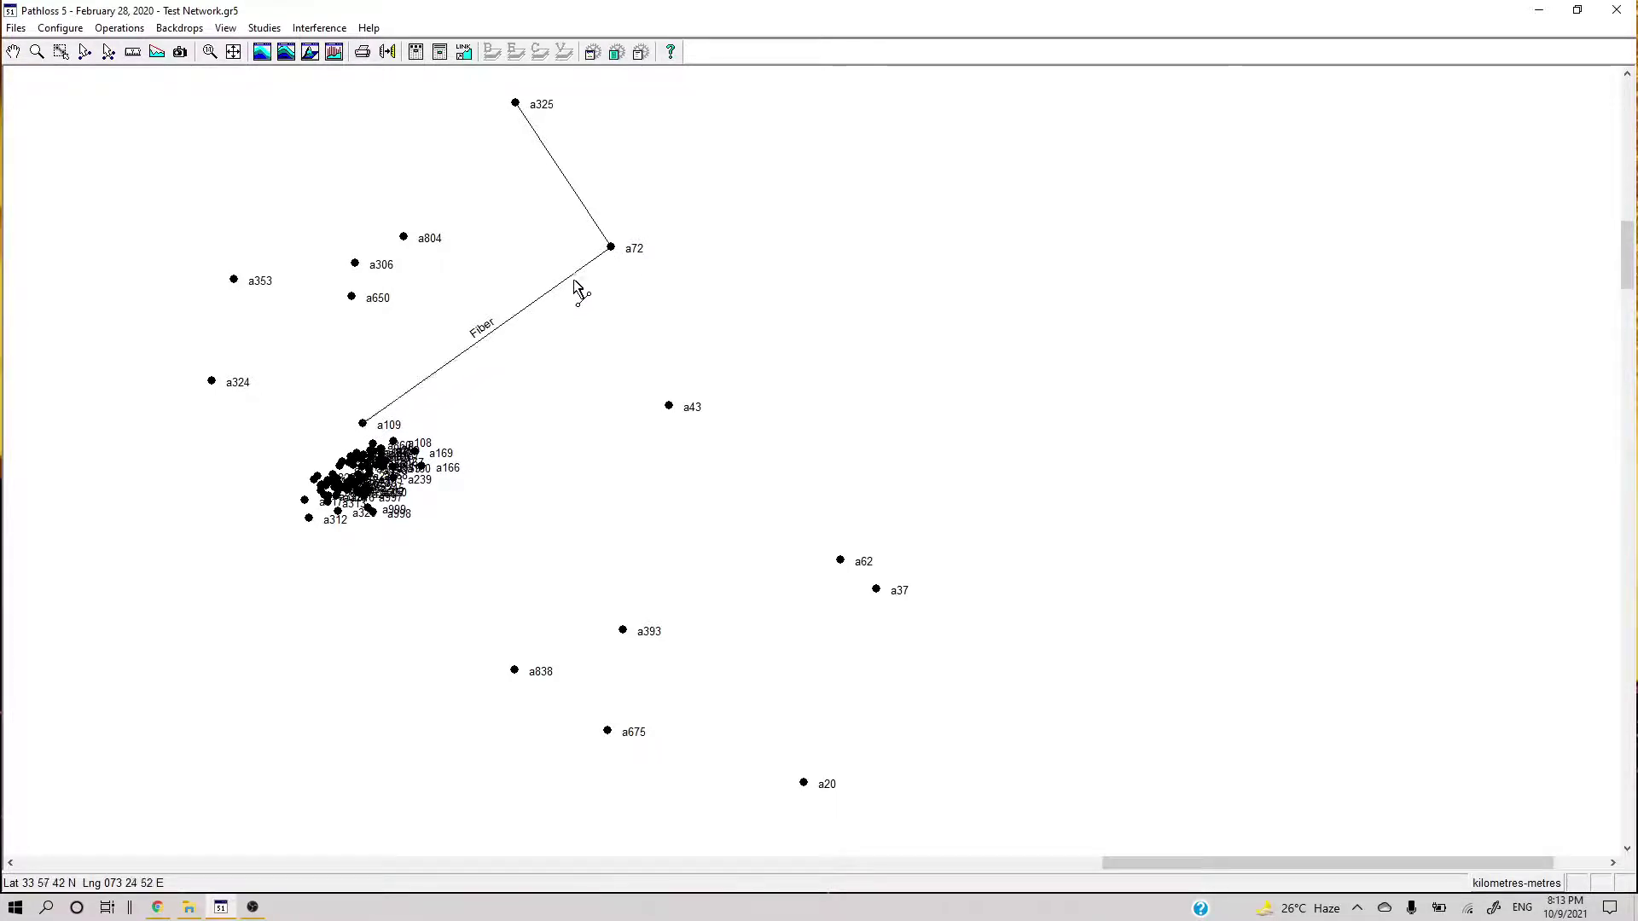
Try to create a duplicate link between already connected sites at a72.
left_click_drag(612, 250, 612, 250)
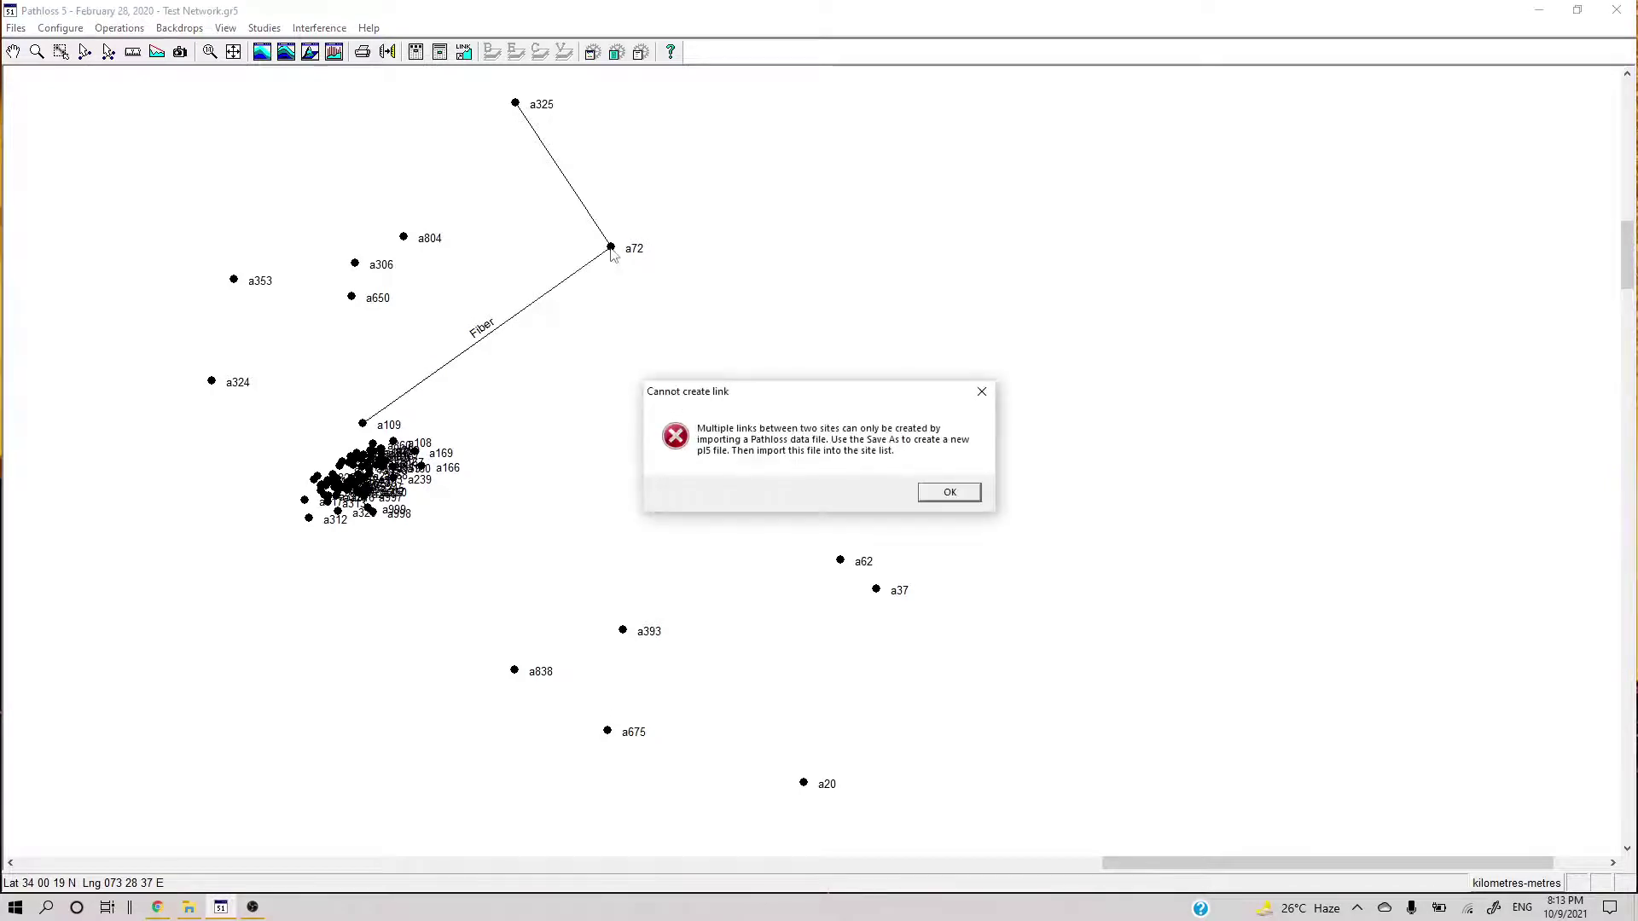
left_click(948, 495)
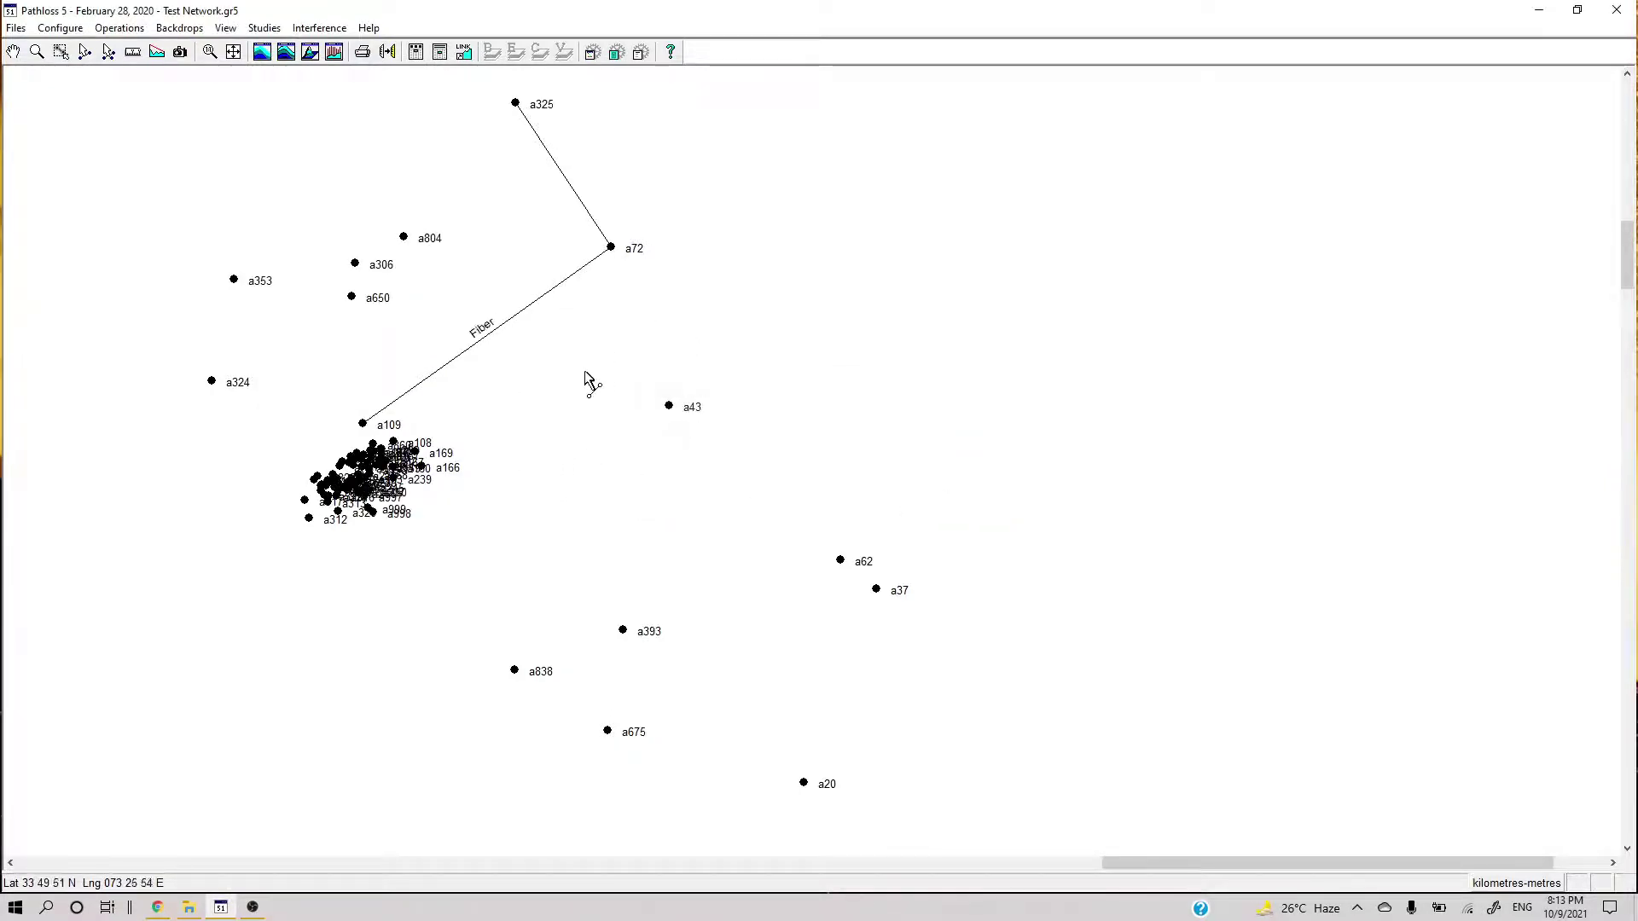
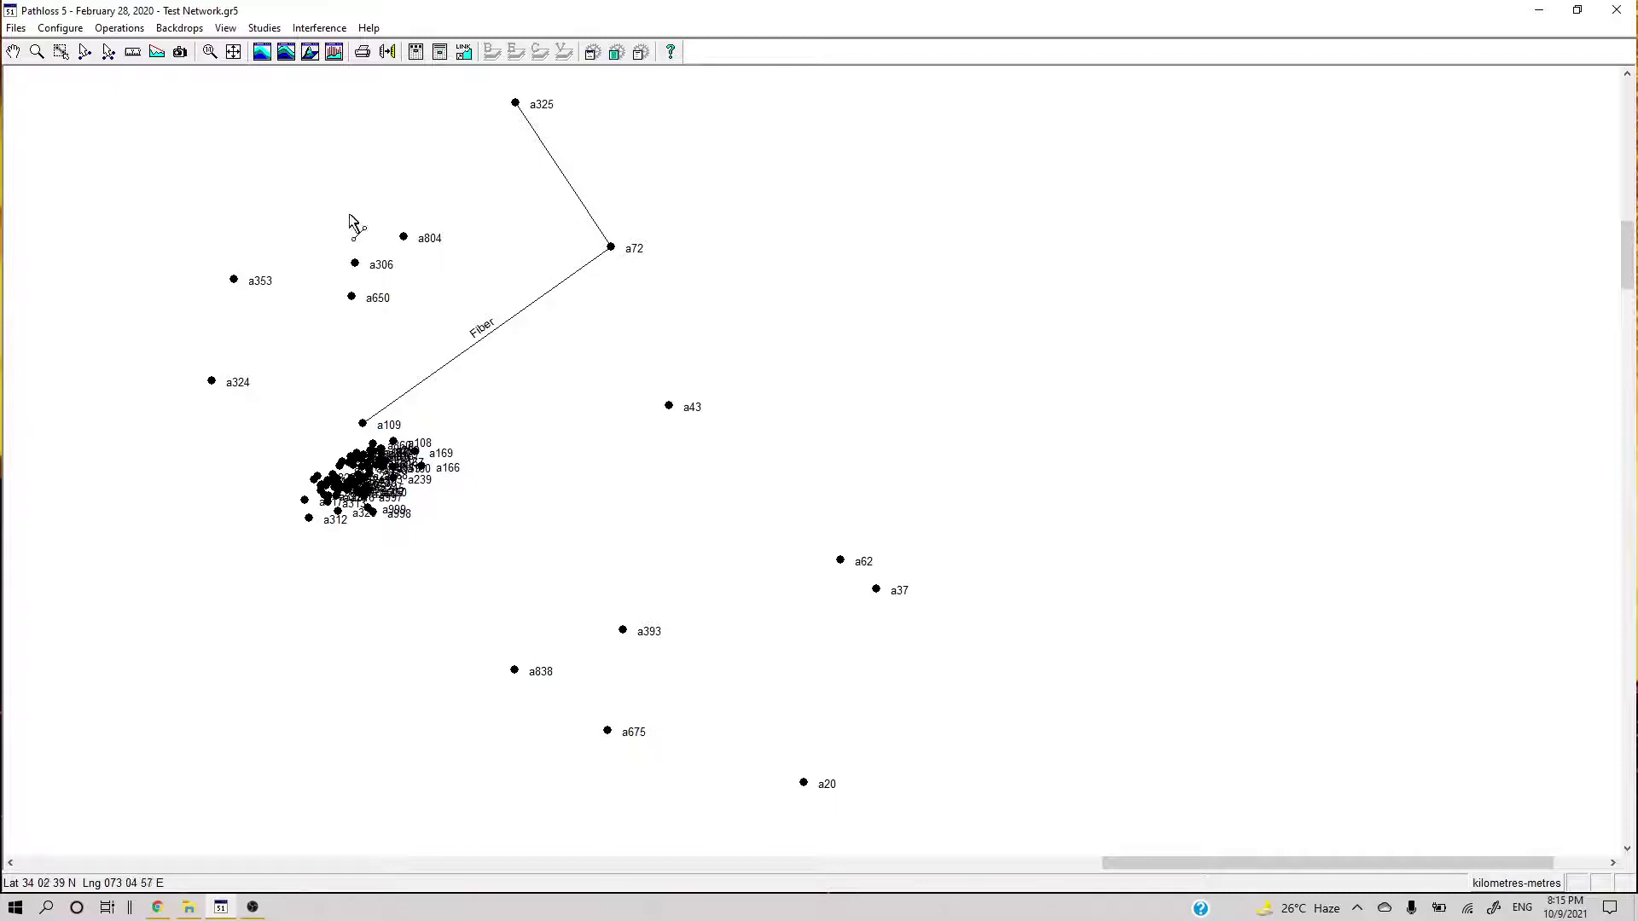
Open the group editor, display links instead of sites, and place the dialog clear of the labelled link.
left_click(61, 30)
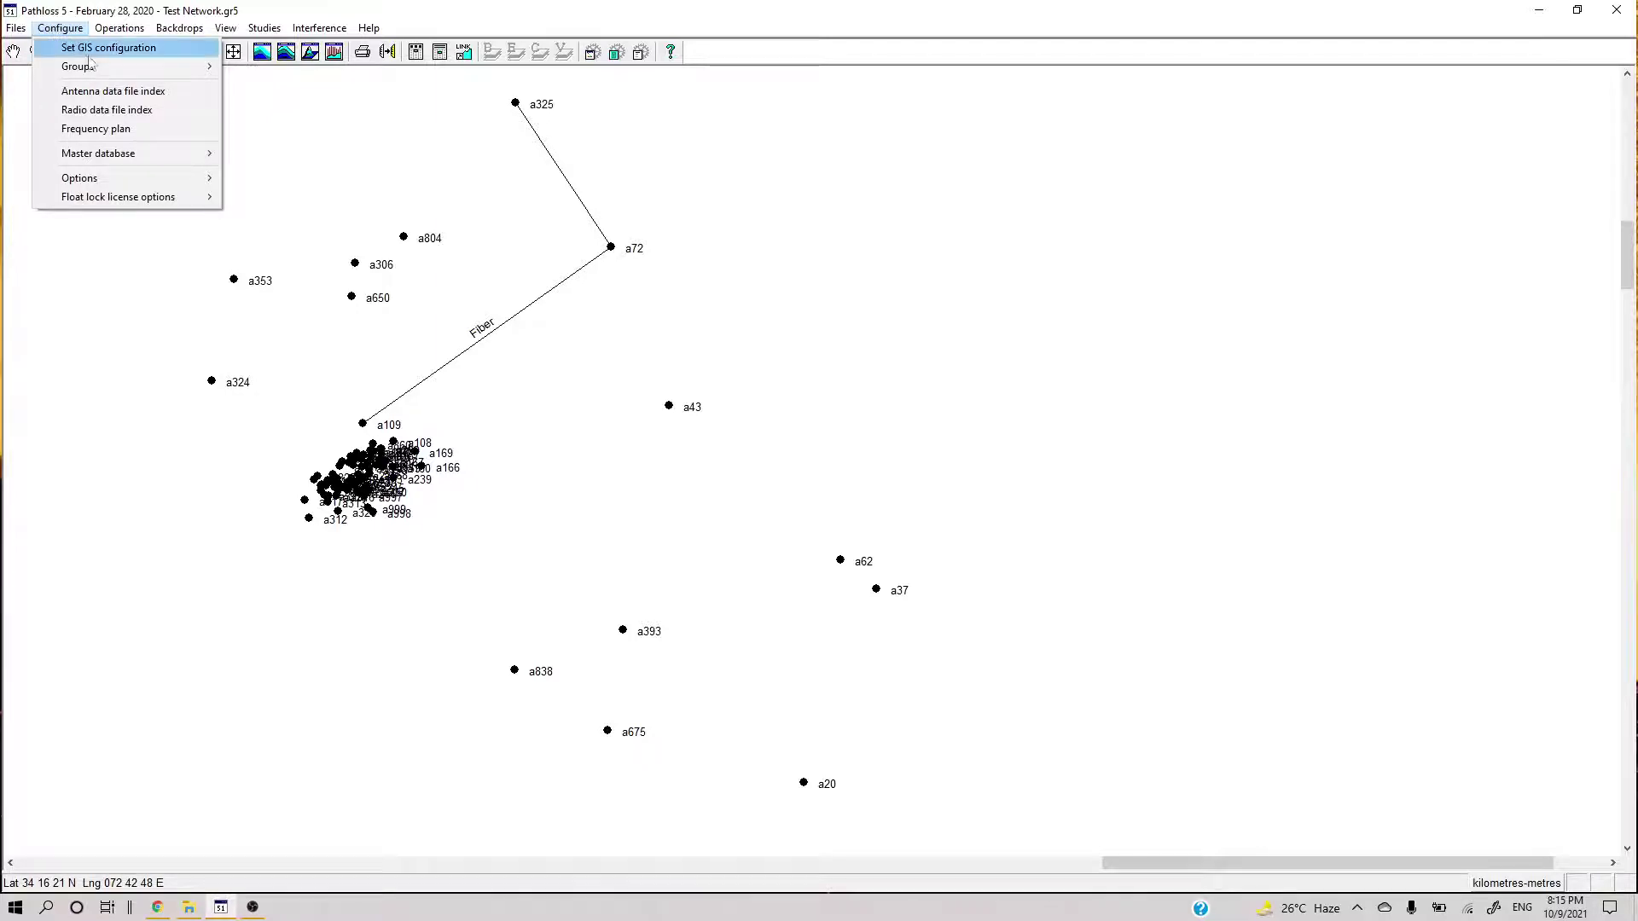
mouse_move(105, 68)
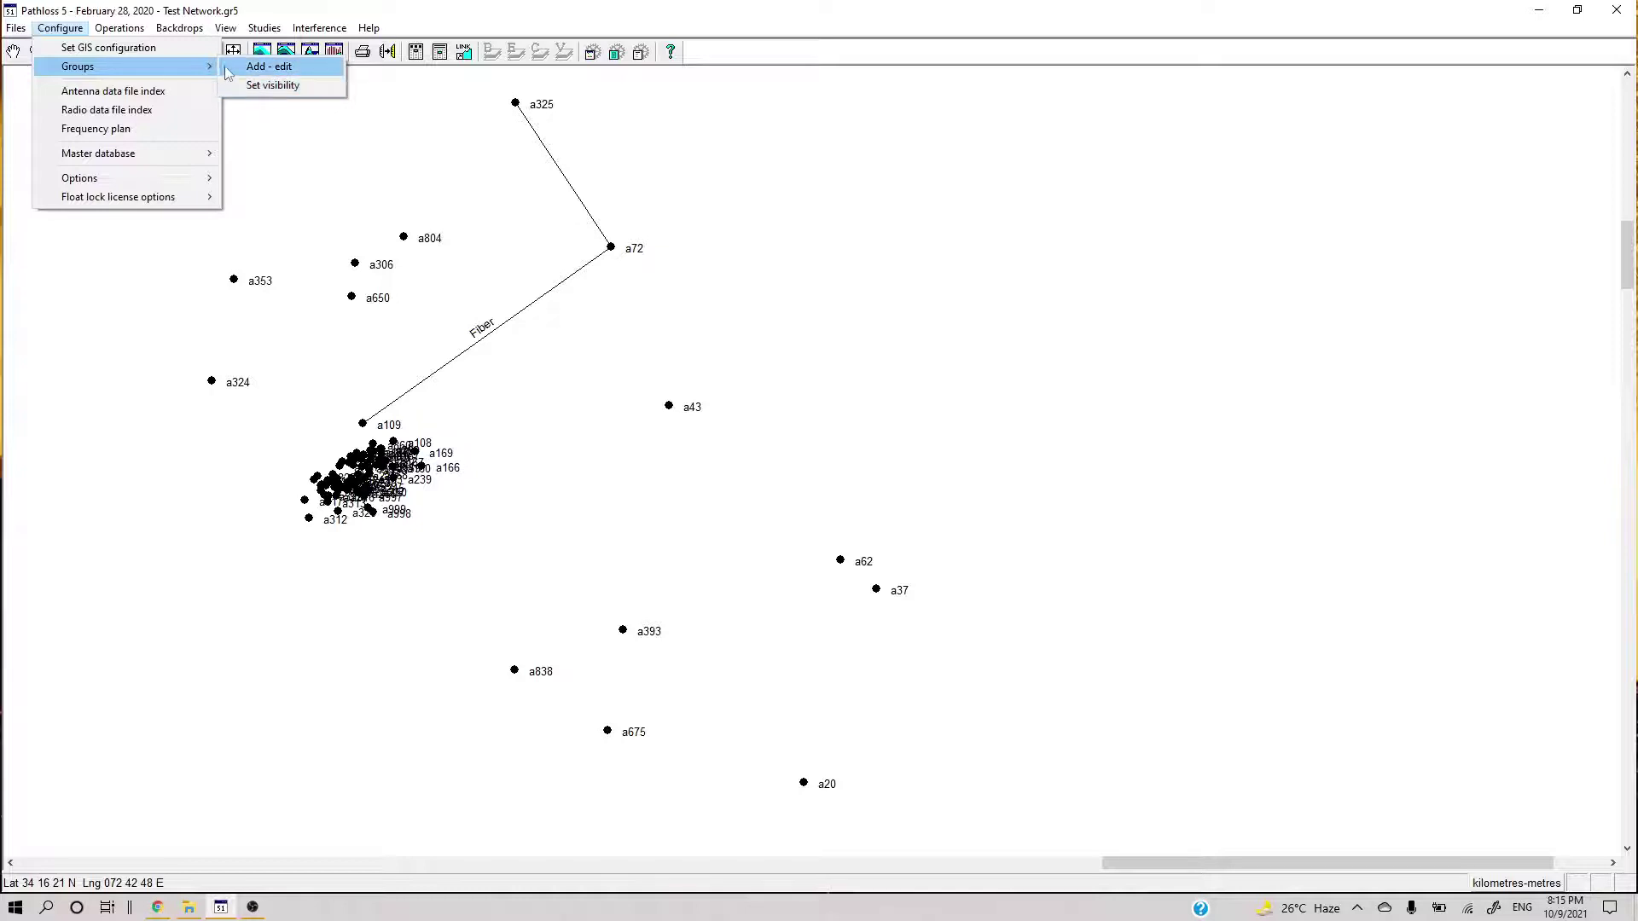
left_click(274, 73)
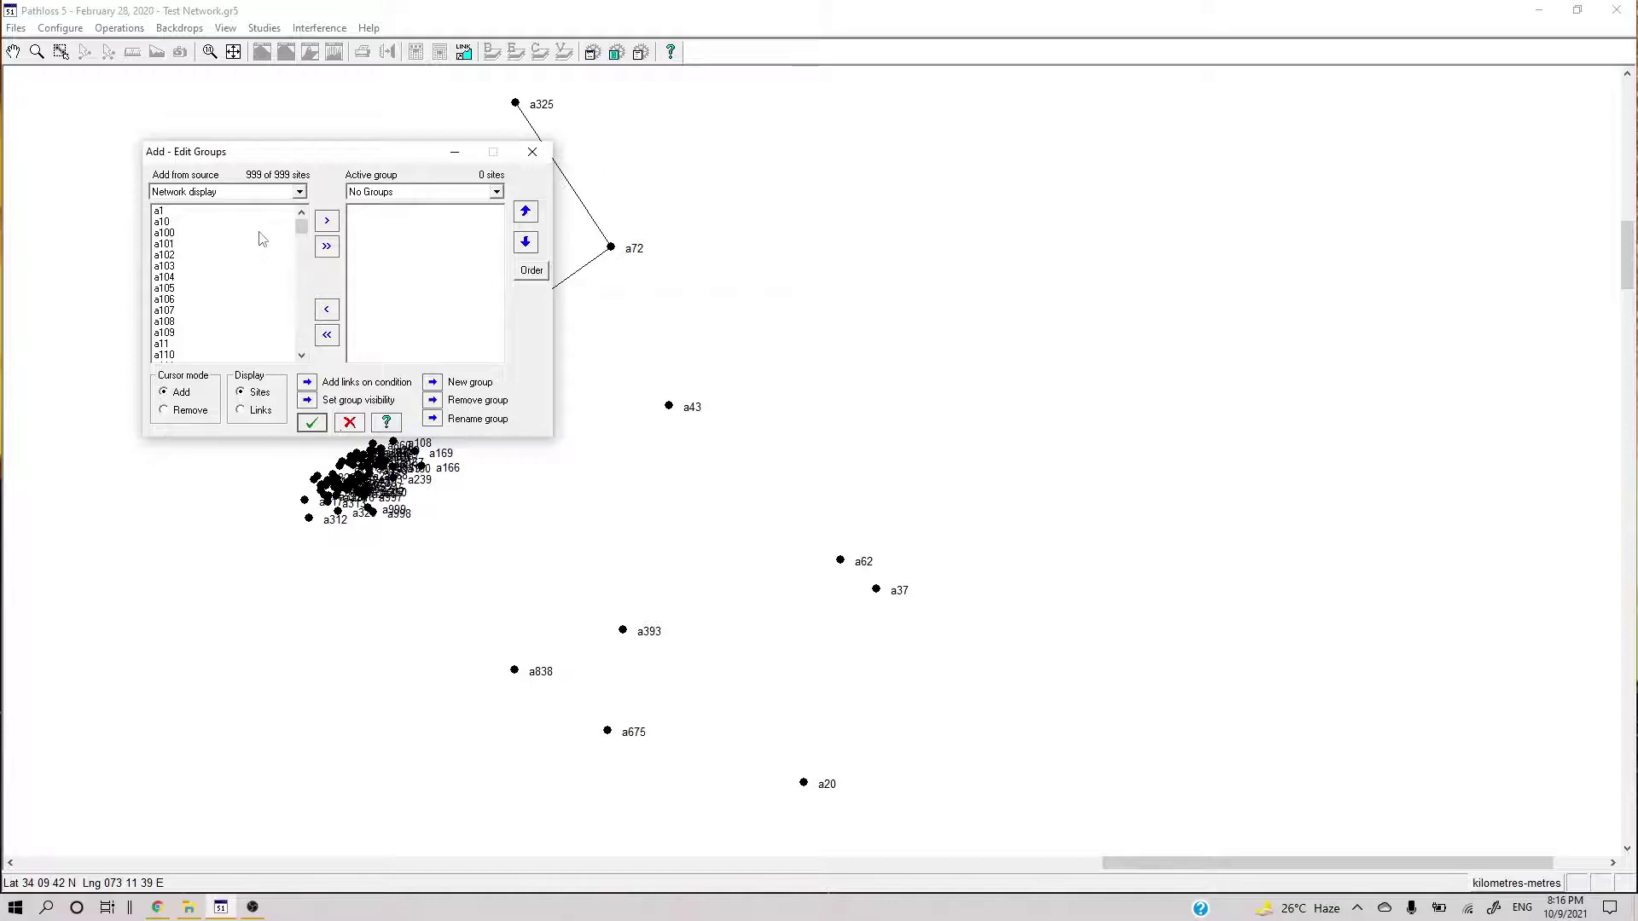
left_click(242, 411)
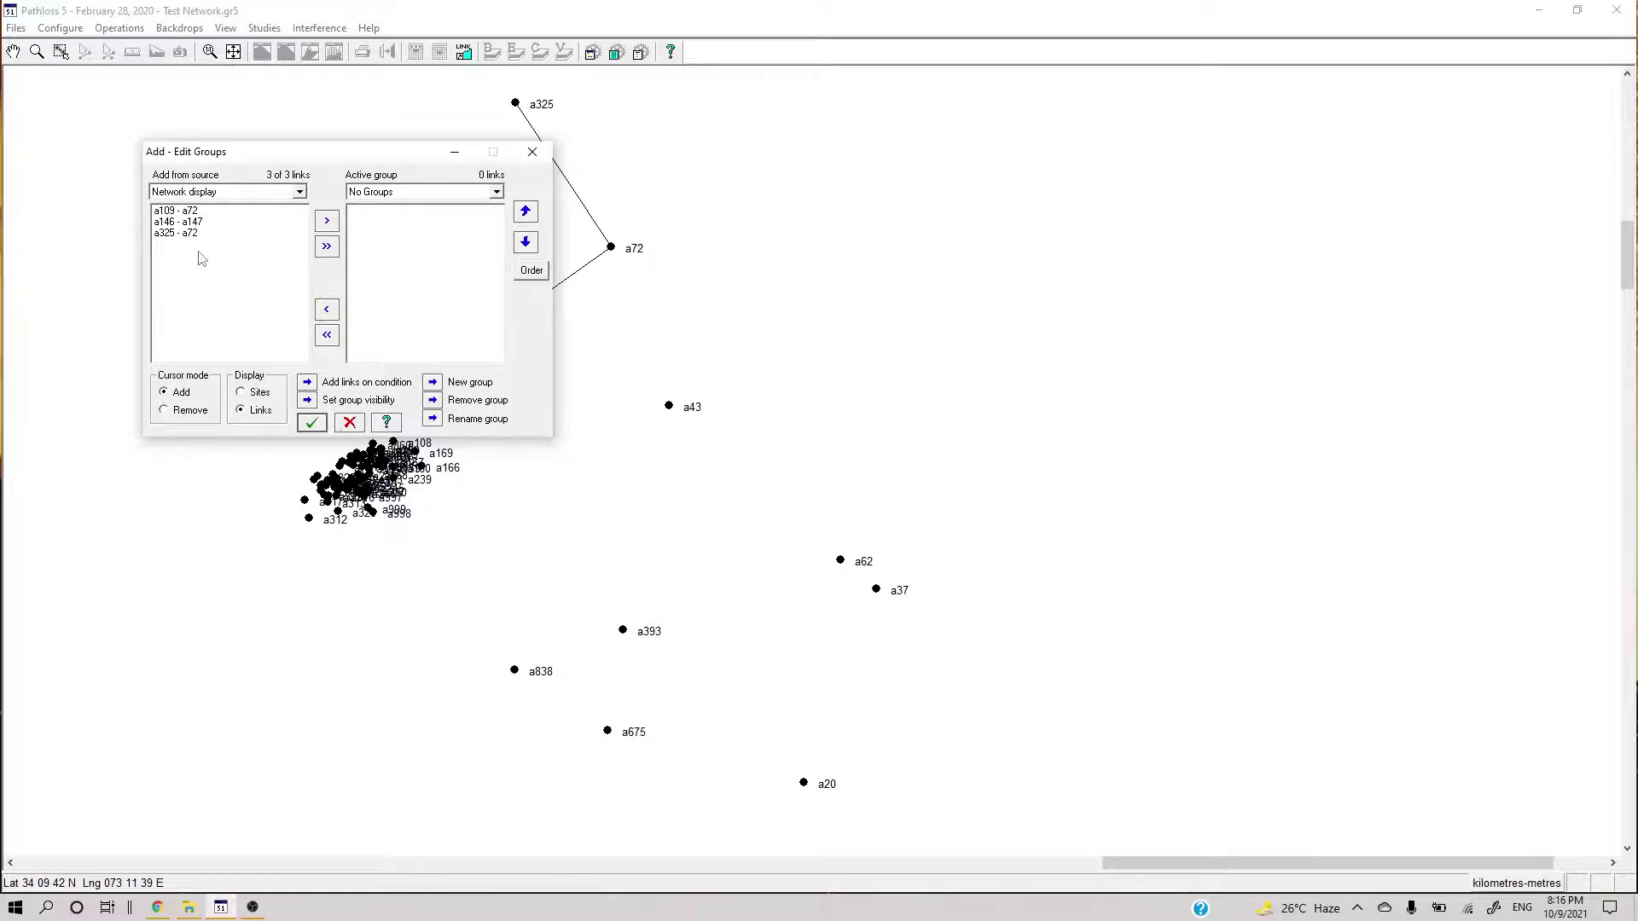
left_click_drag(327, 162, 747, 351)
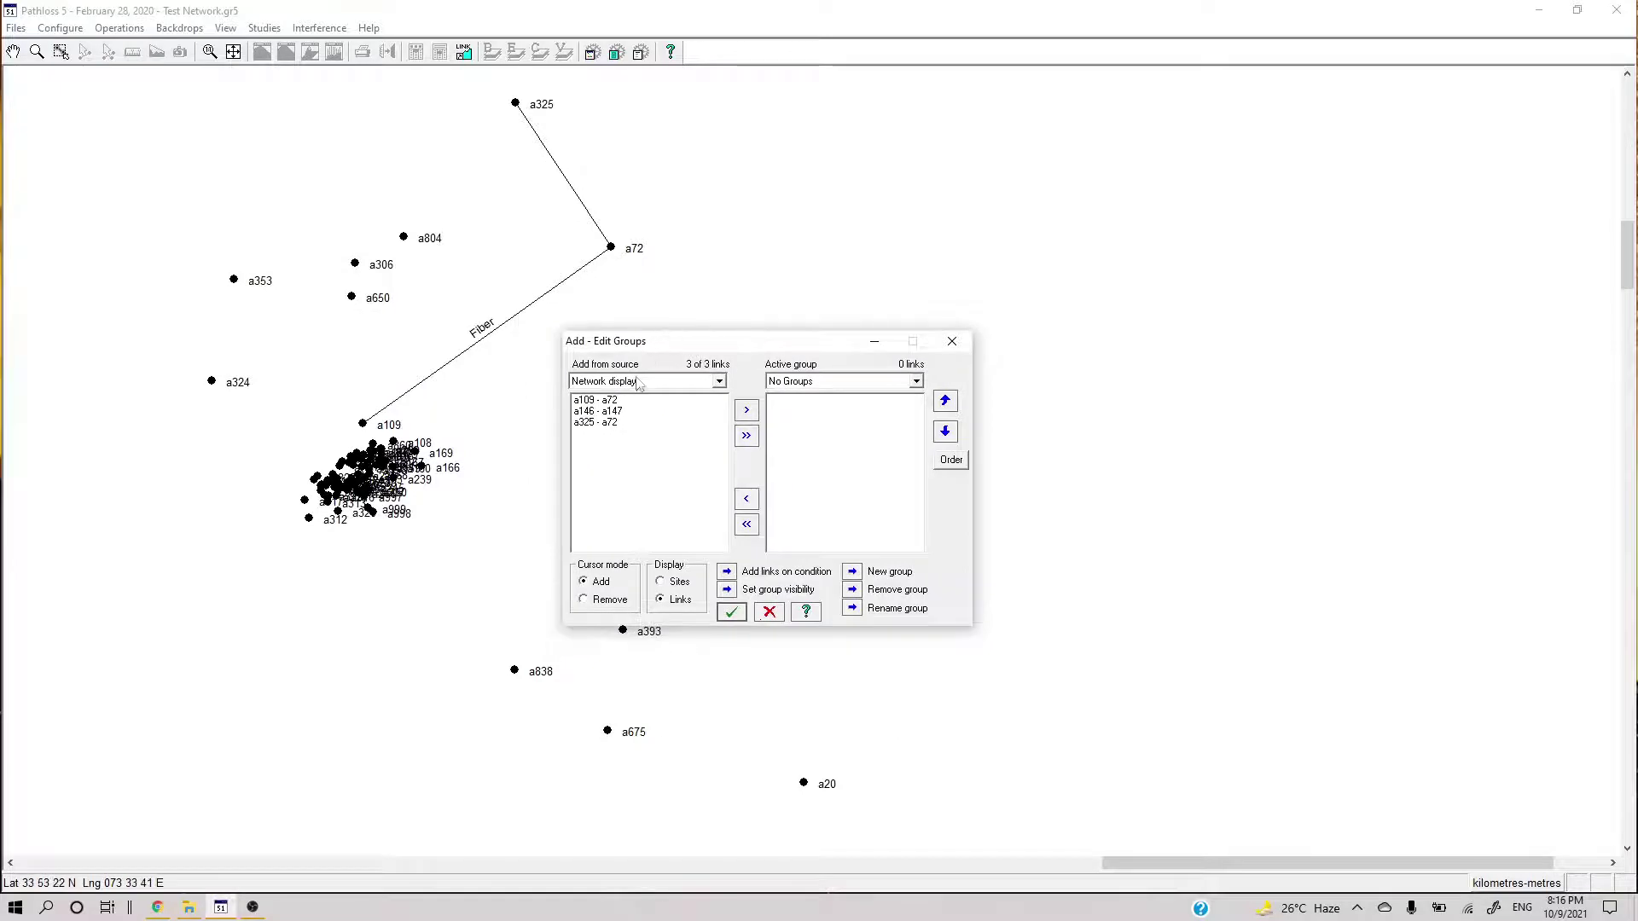
left_click(596, 399)
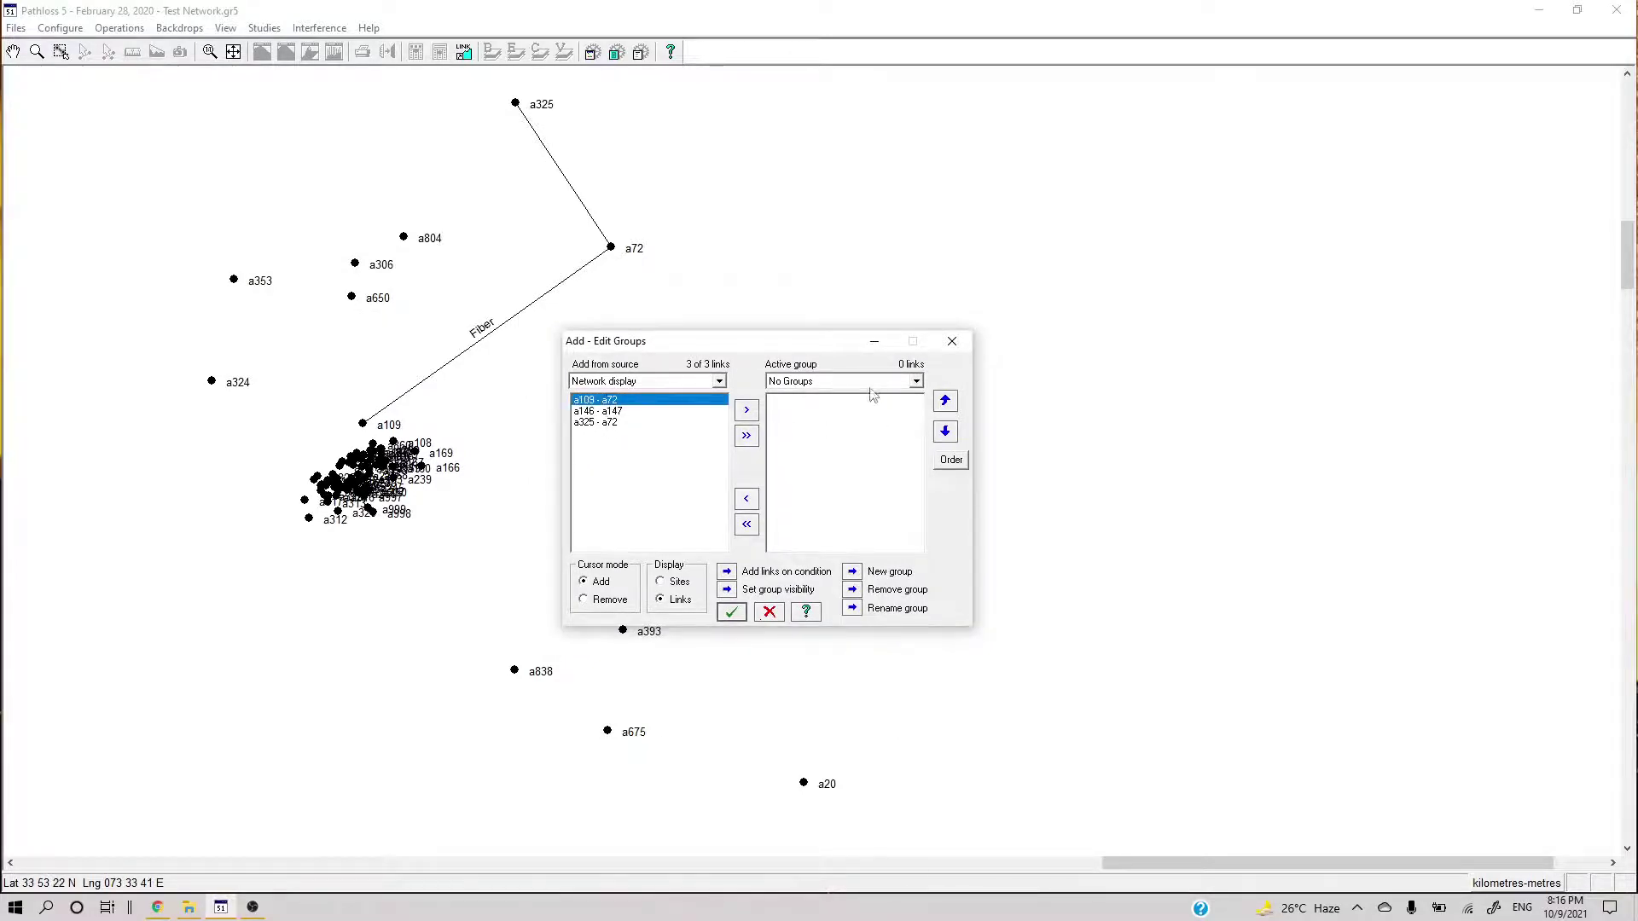
left_click(915, 381)
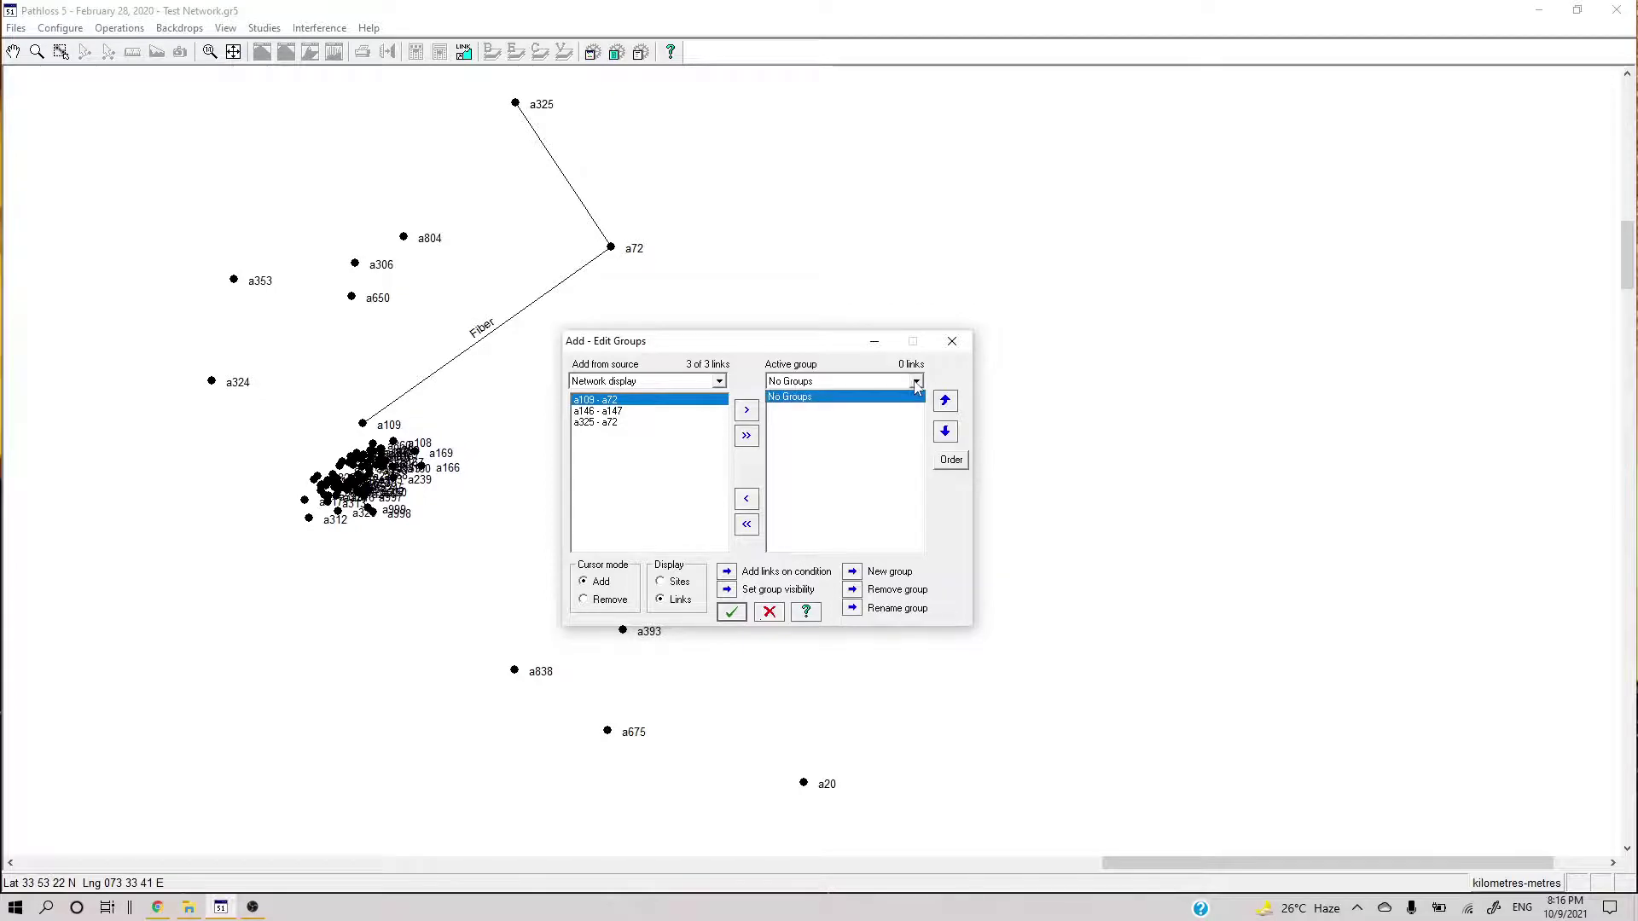
left_click(915, 384)
left_click(853, 573)
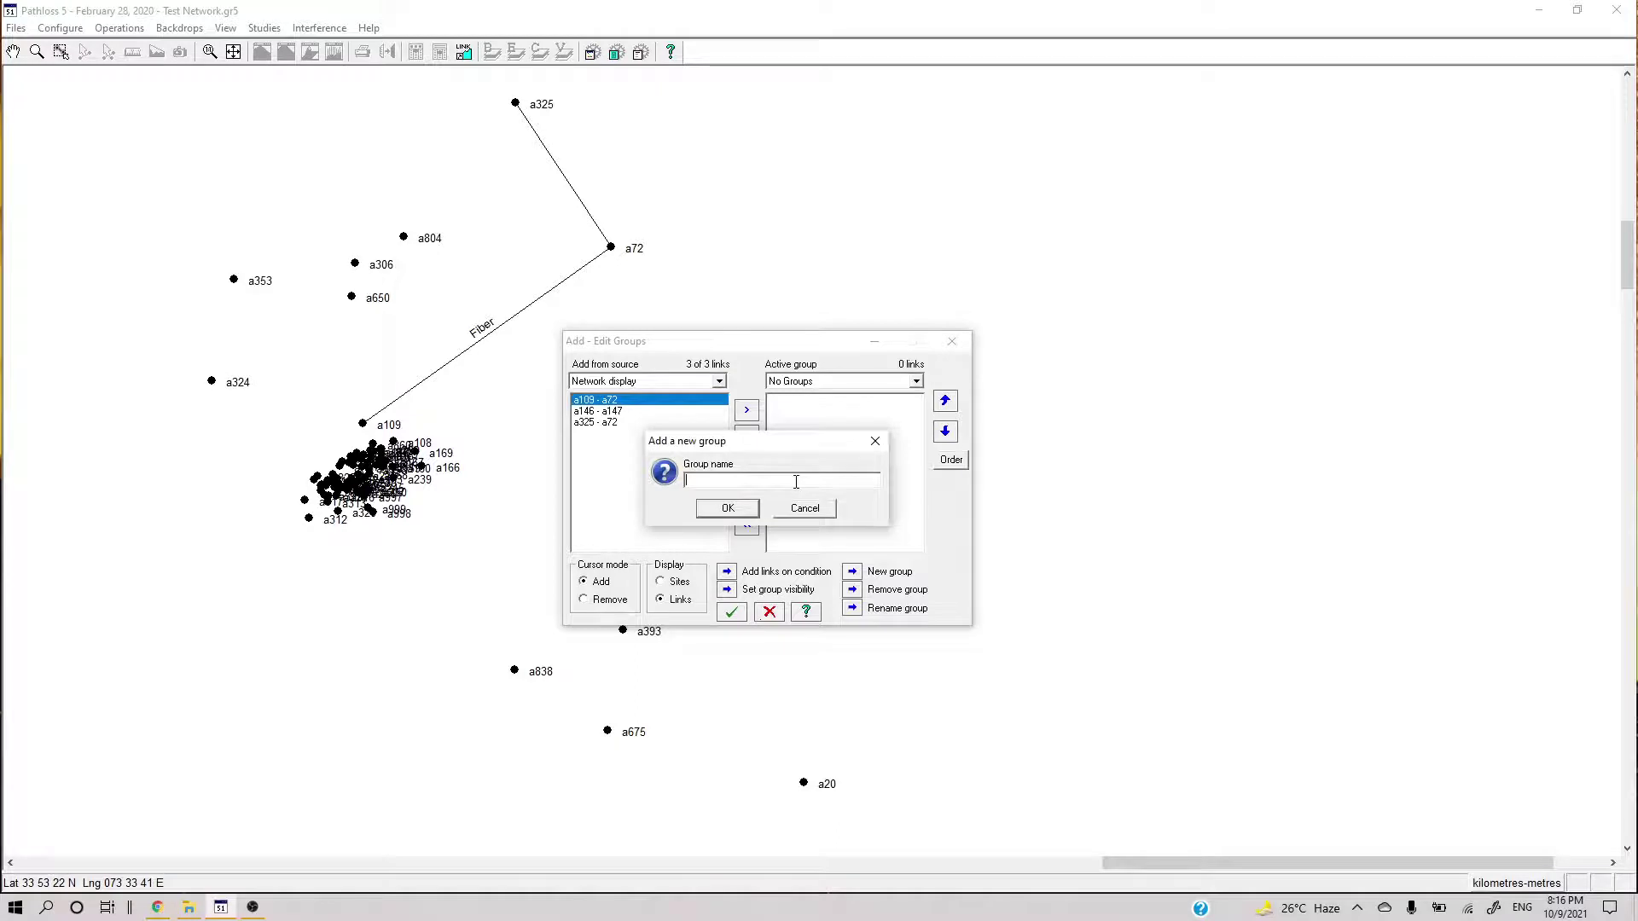
left_click(803, 509)
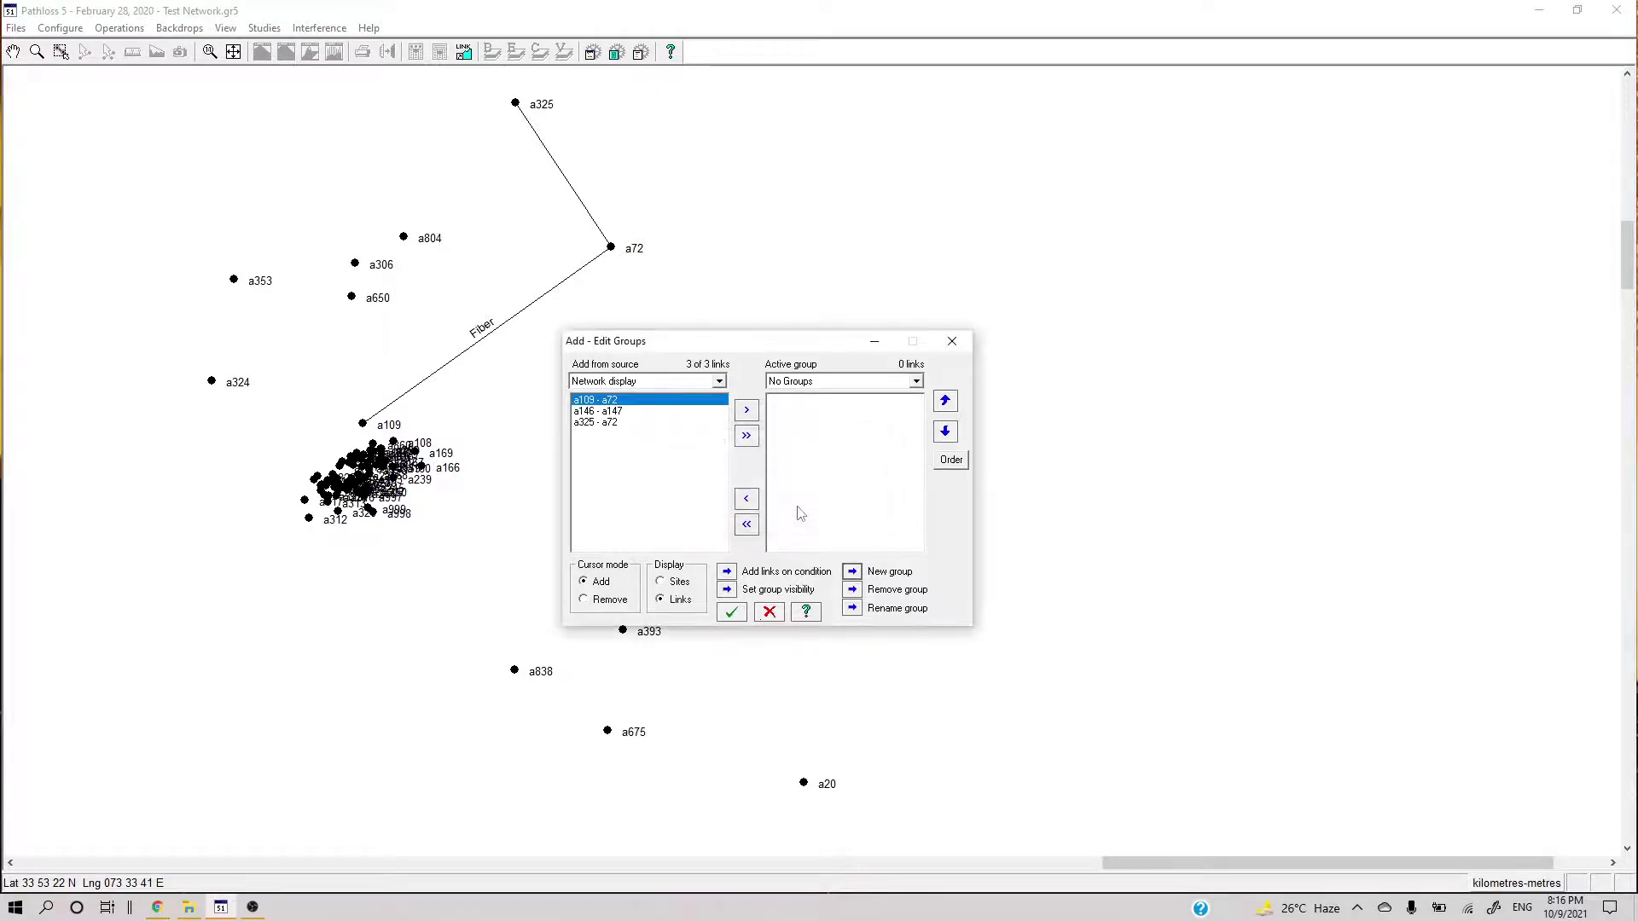
Create a new group named Fiber, add the a109 - a72 link to it, and accept the group changes.
left_click(855, 575)
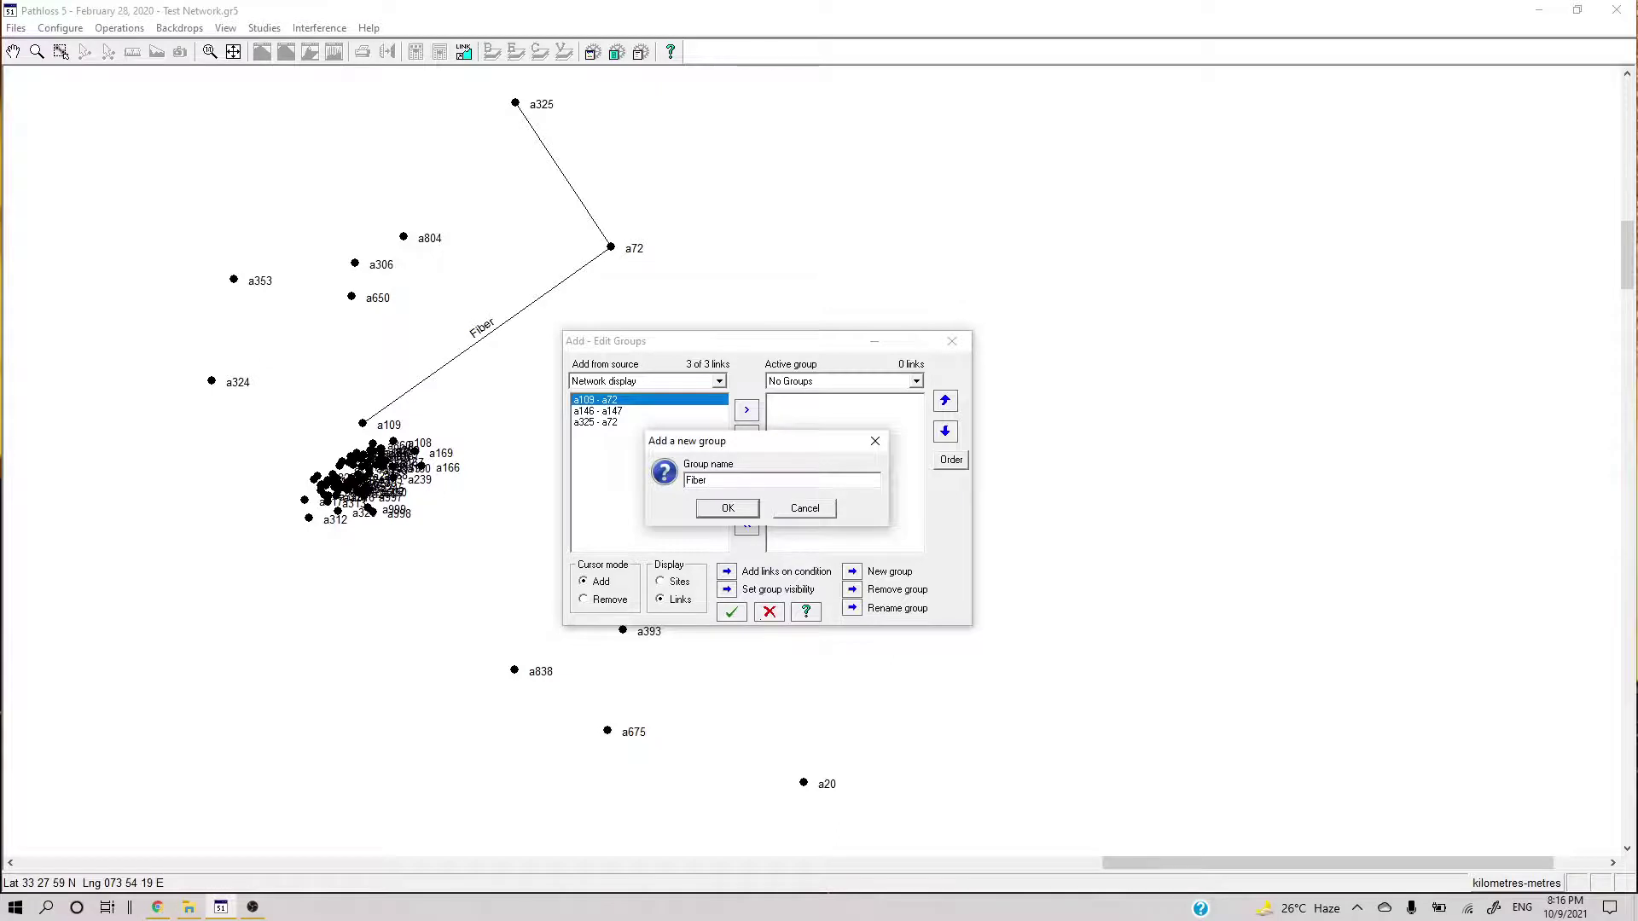
left_click(749, 508)
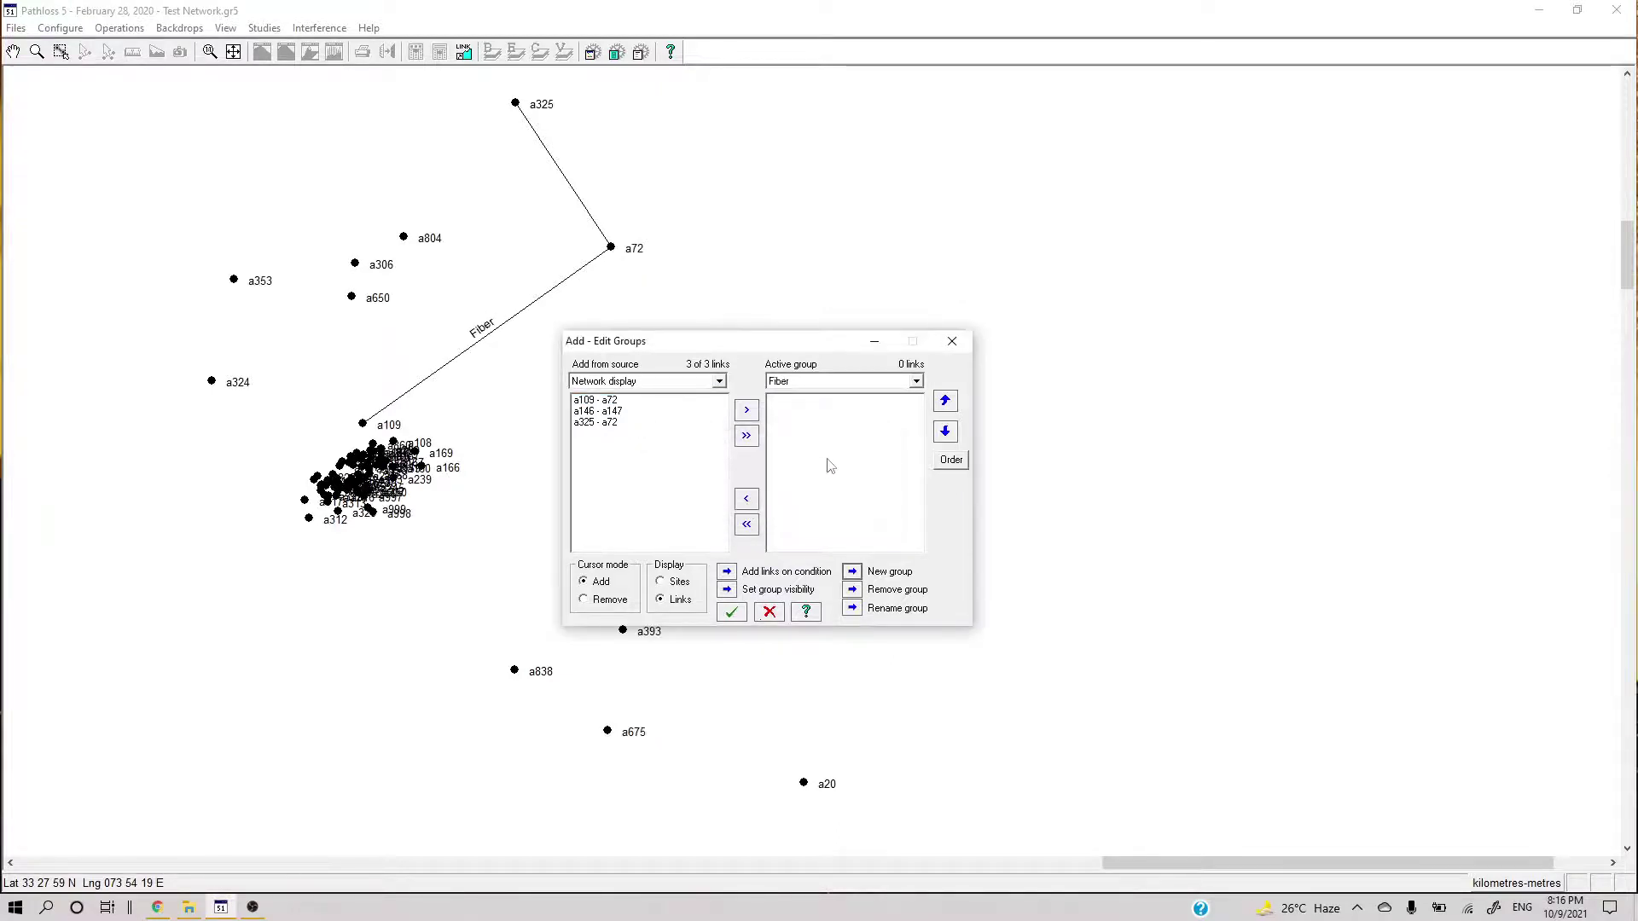
left_click(637, 403)
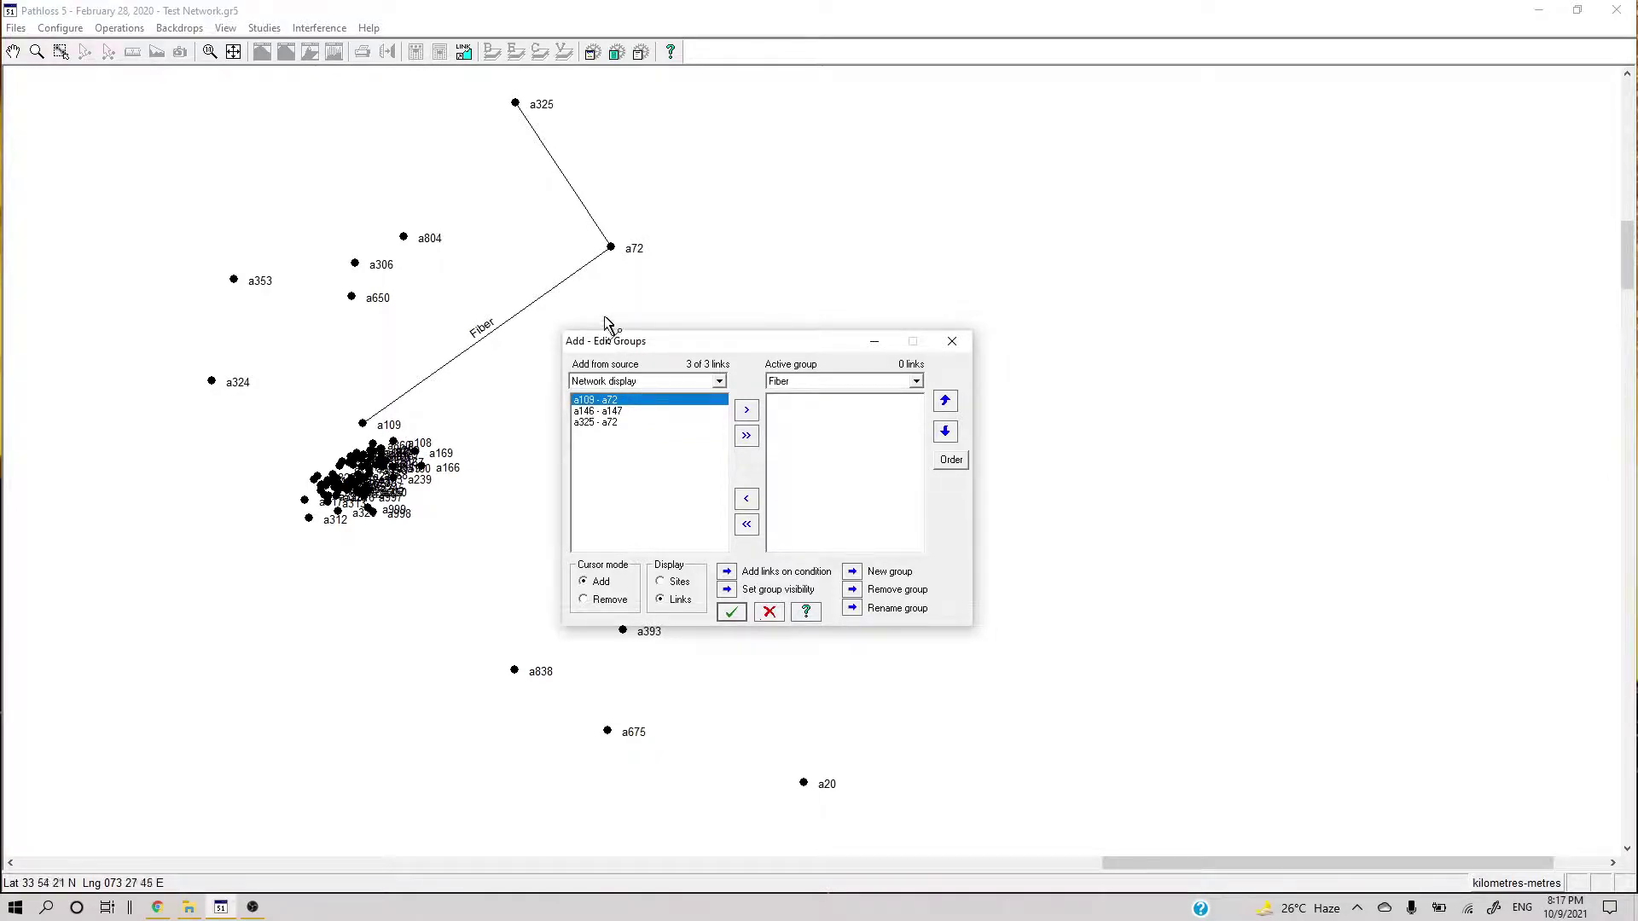
left_click(751, 413)
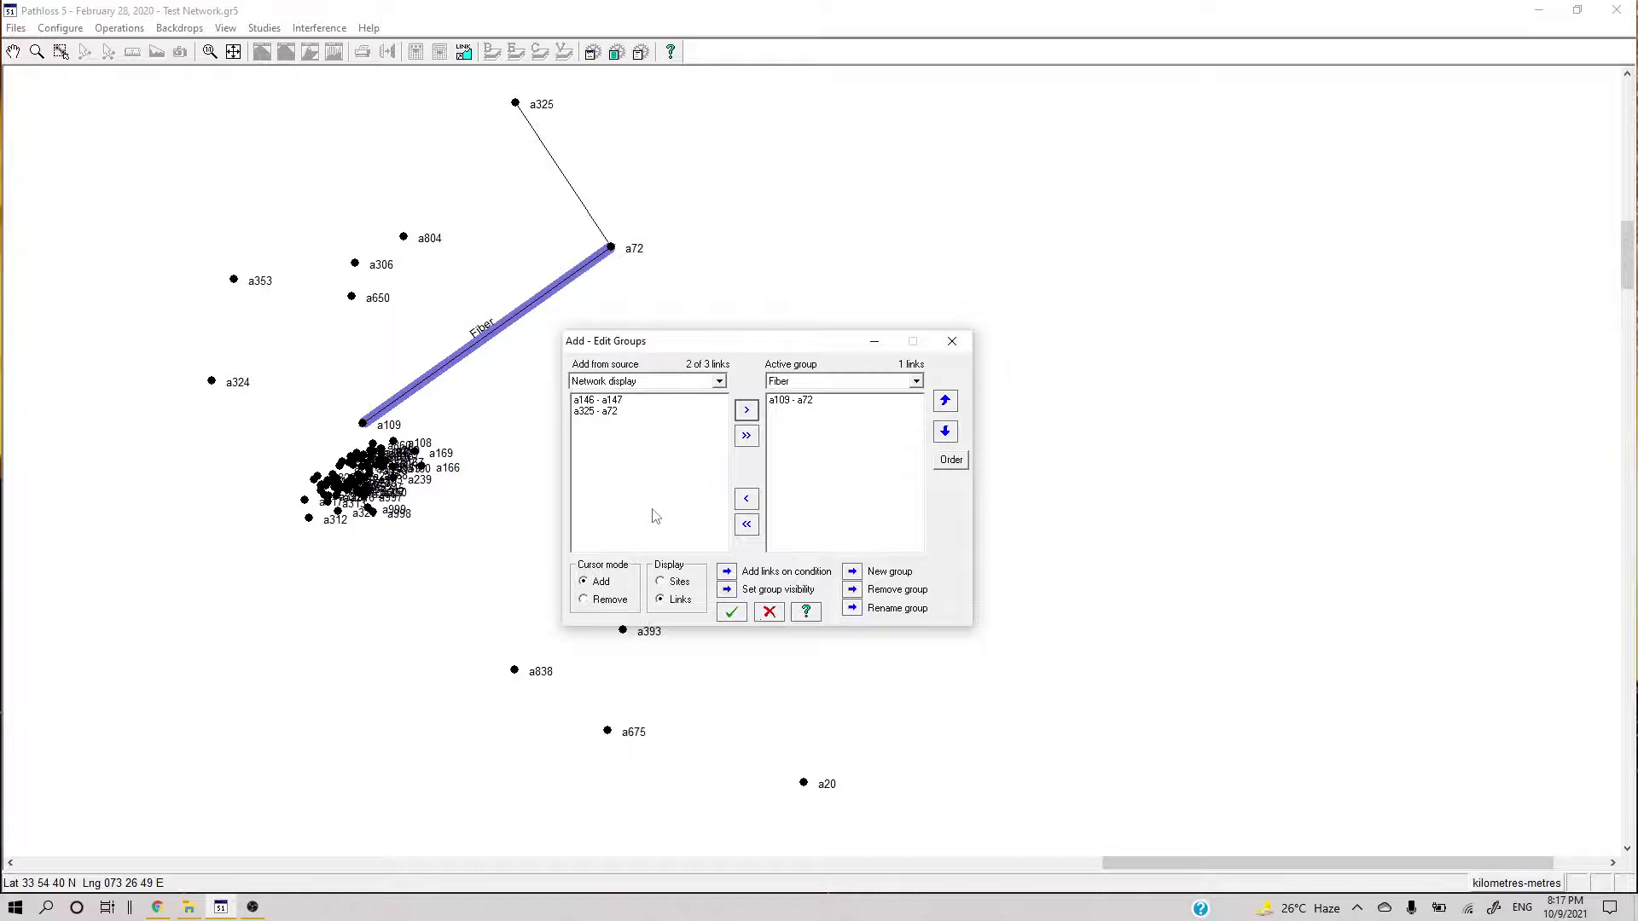
left_click(624, 411)
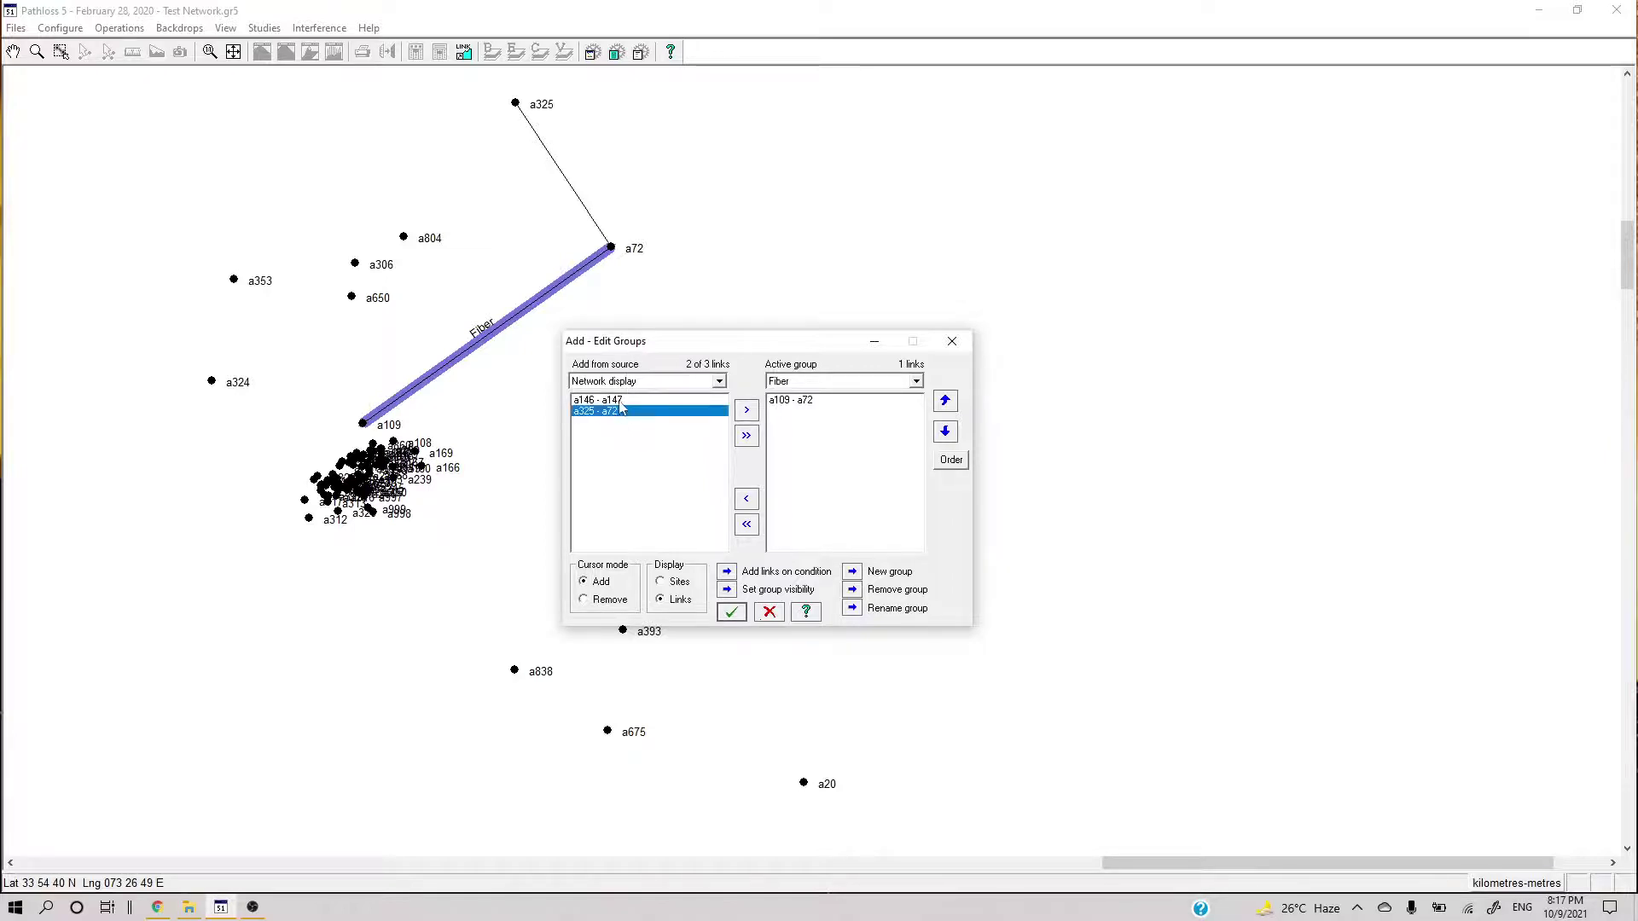
left_click(620, 401)
left_click(620, 403)
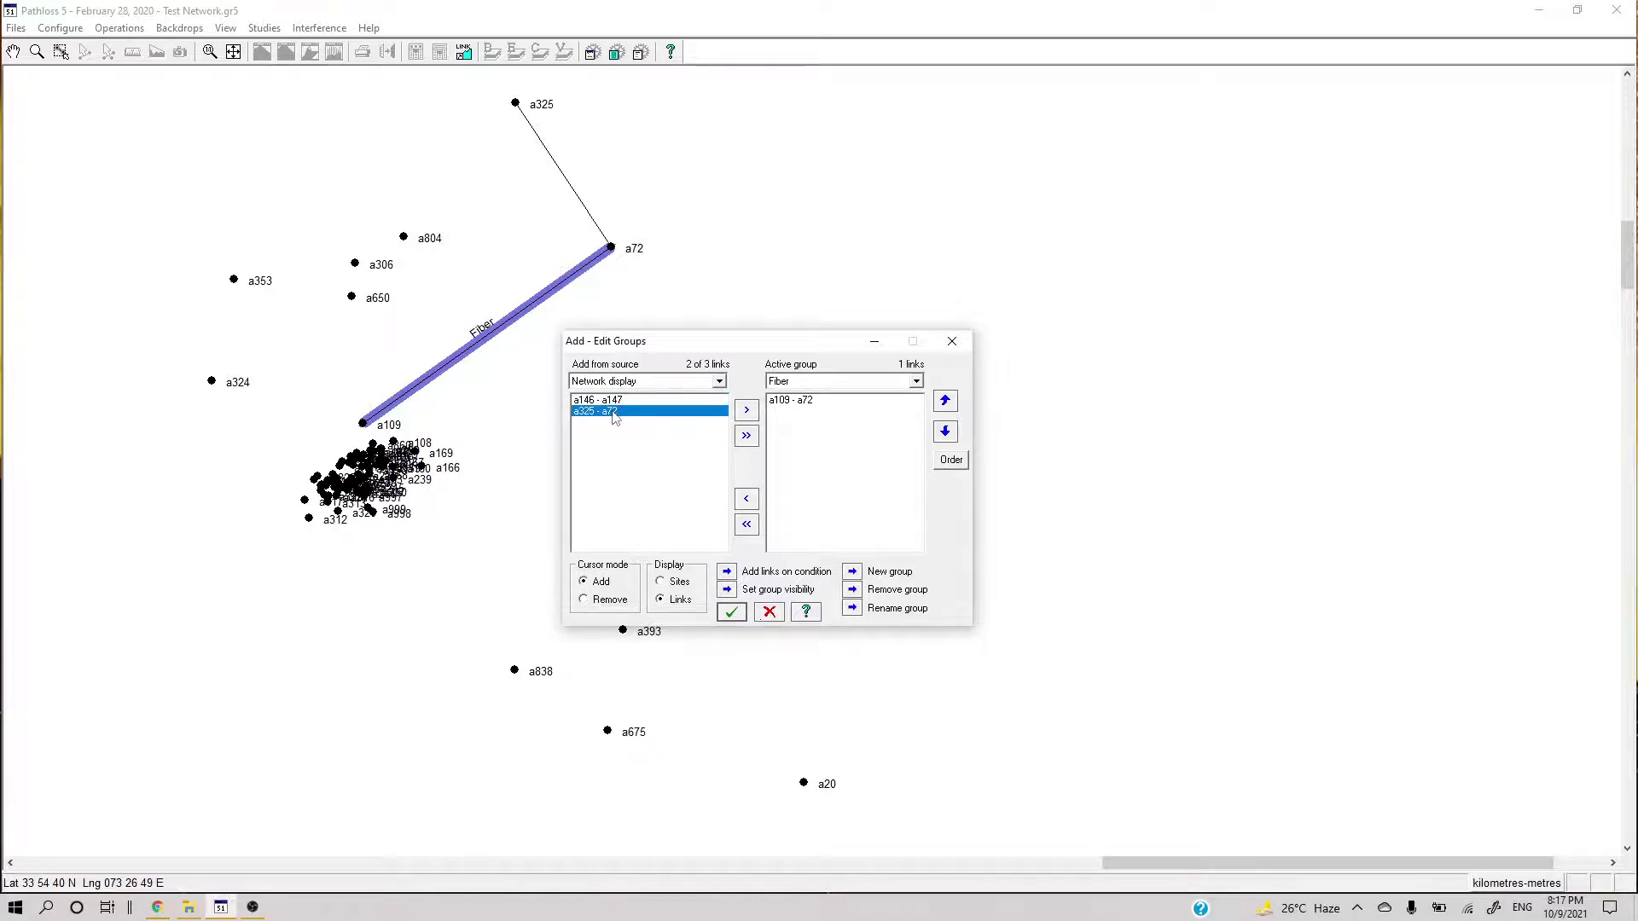
left_click(618, 413)
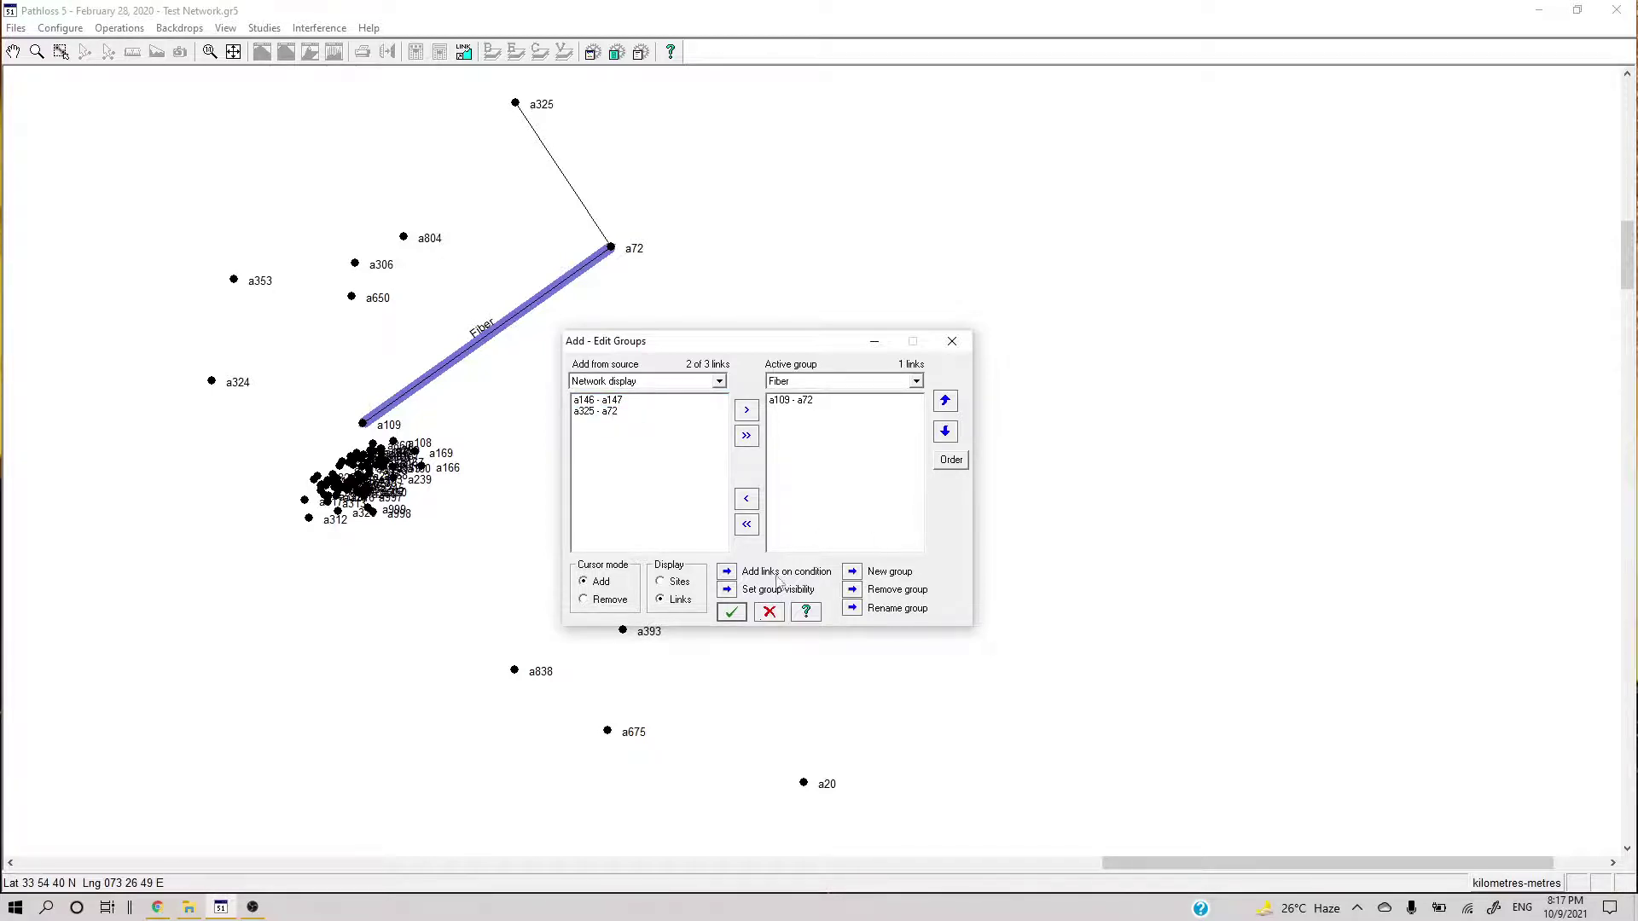
left_click(732, 612)
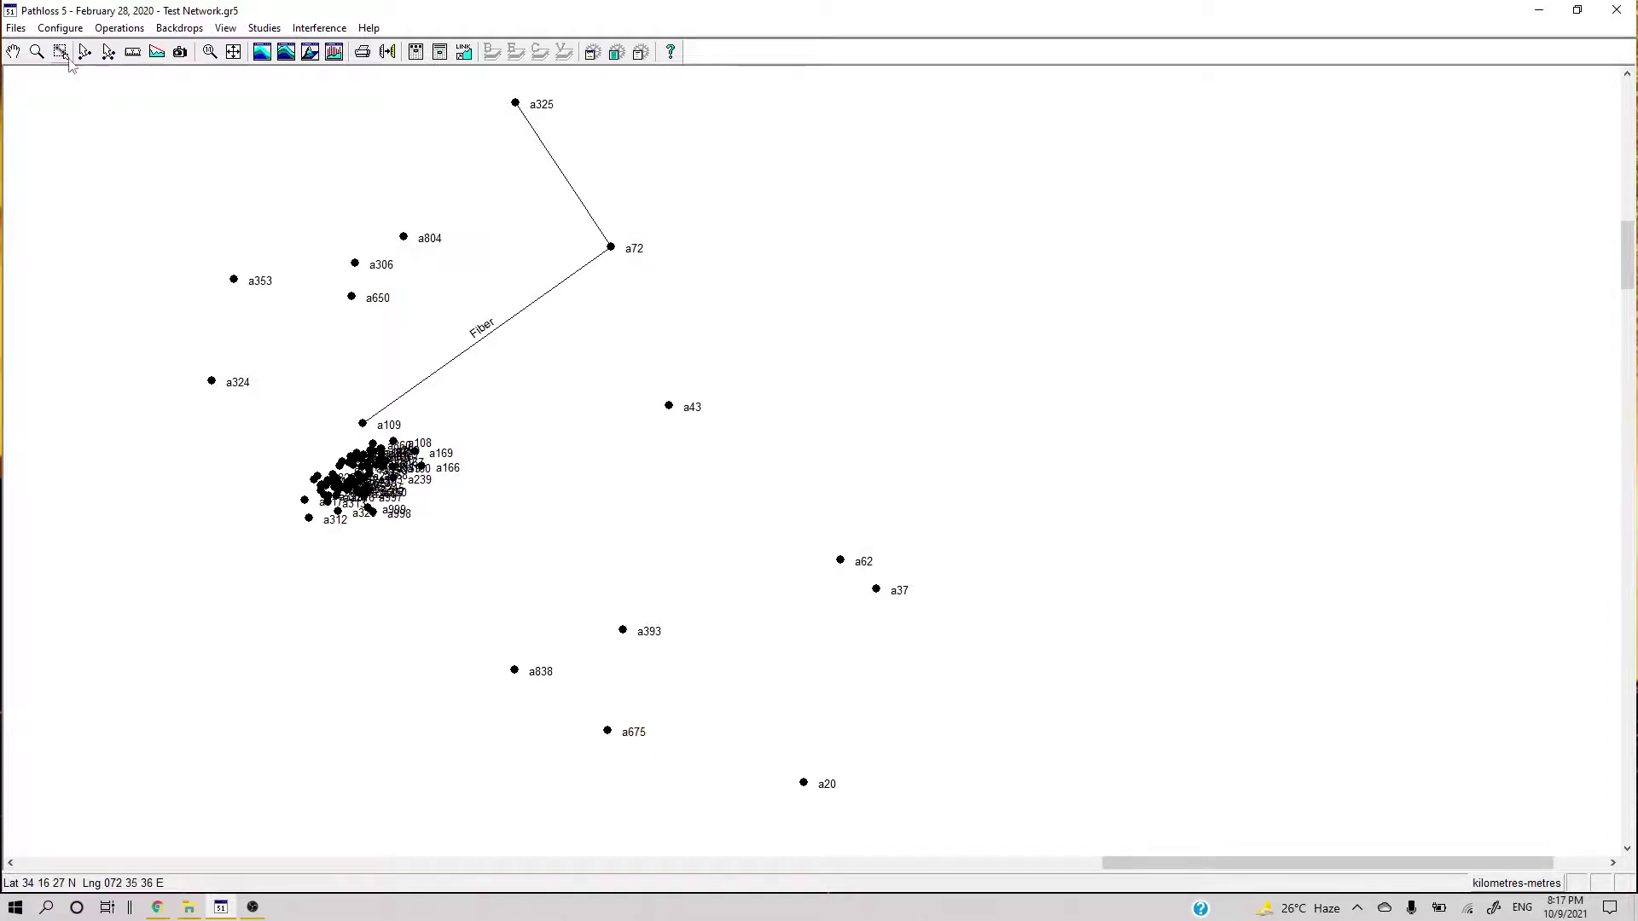
Reopen the group editor with links displayed and create a new group named Access.
left_click(60, 28)
mouse_move(90, 68)
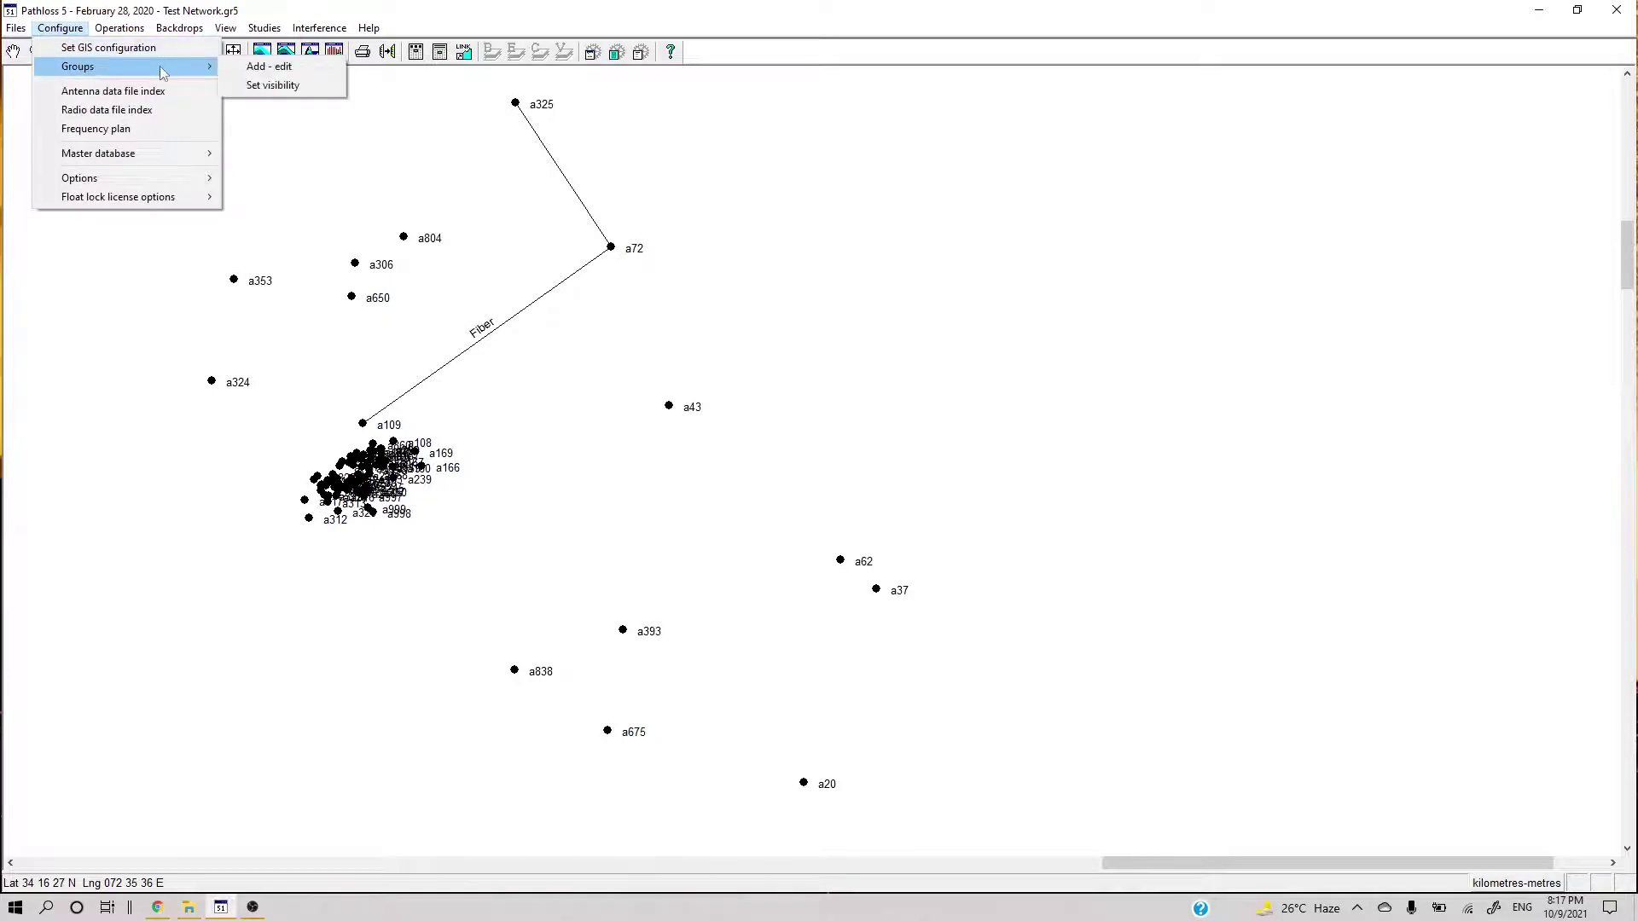
left_click(260, 66)
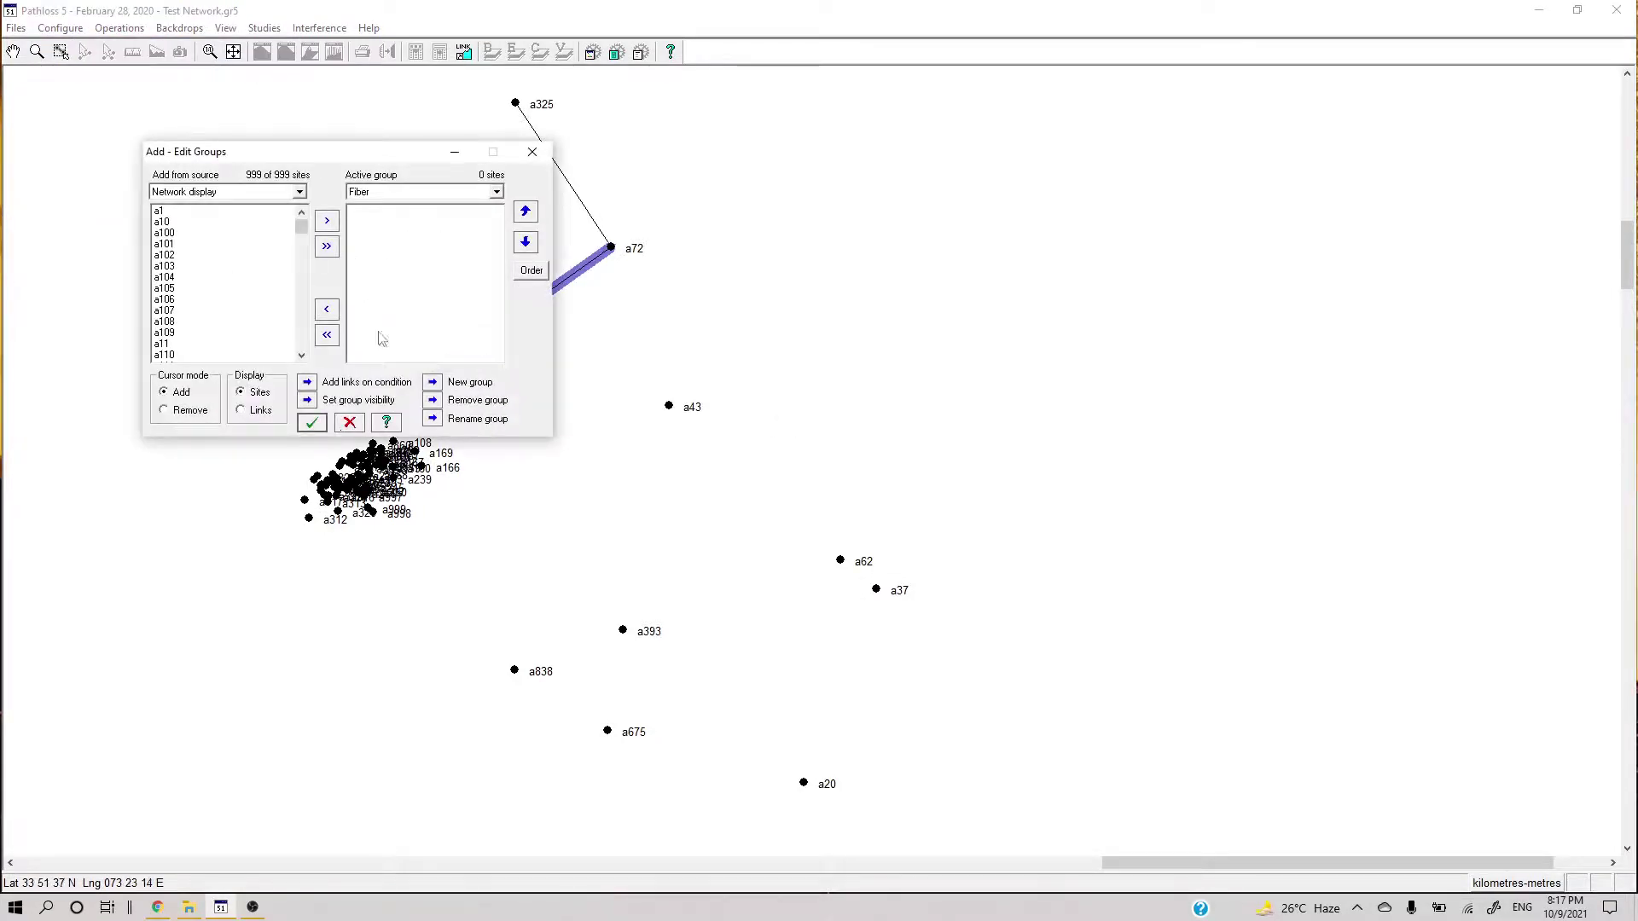
left_click(260, 410)
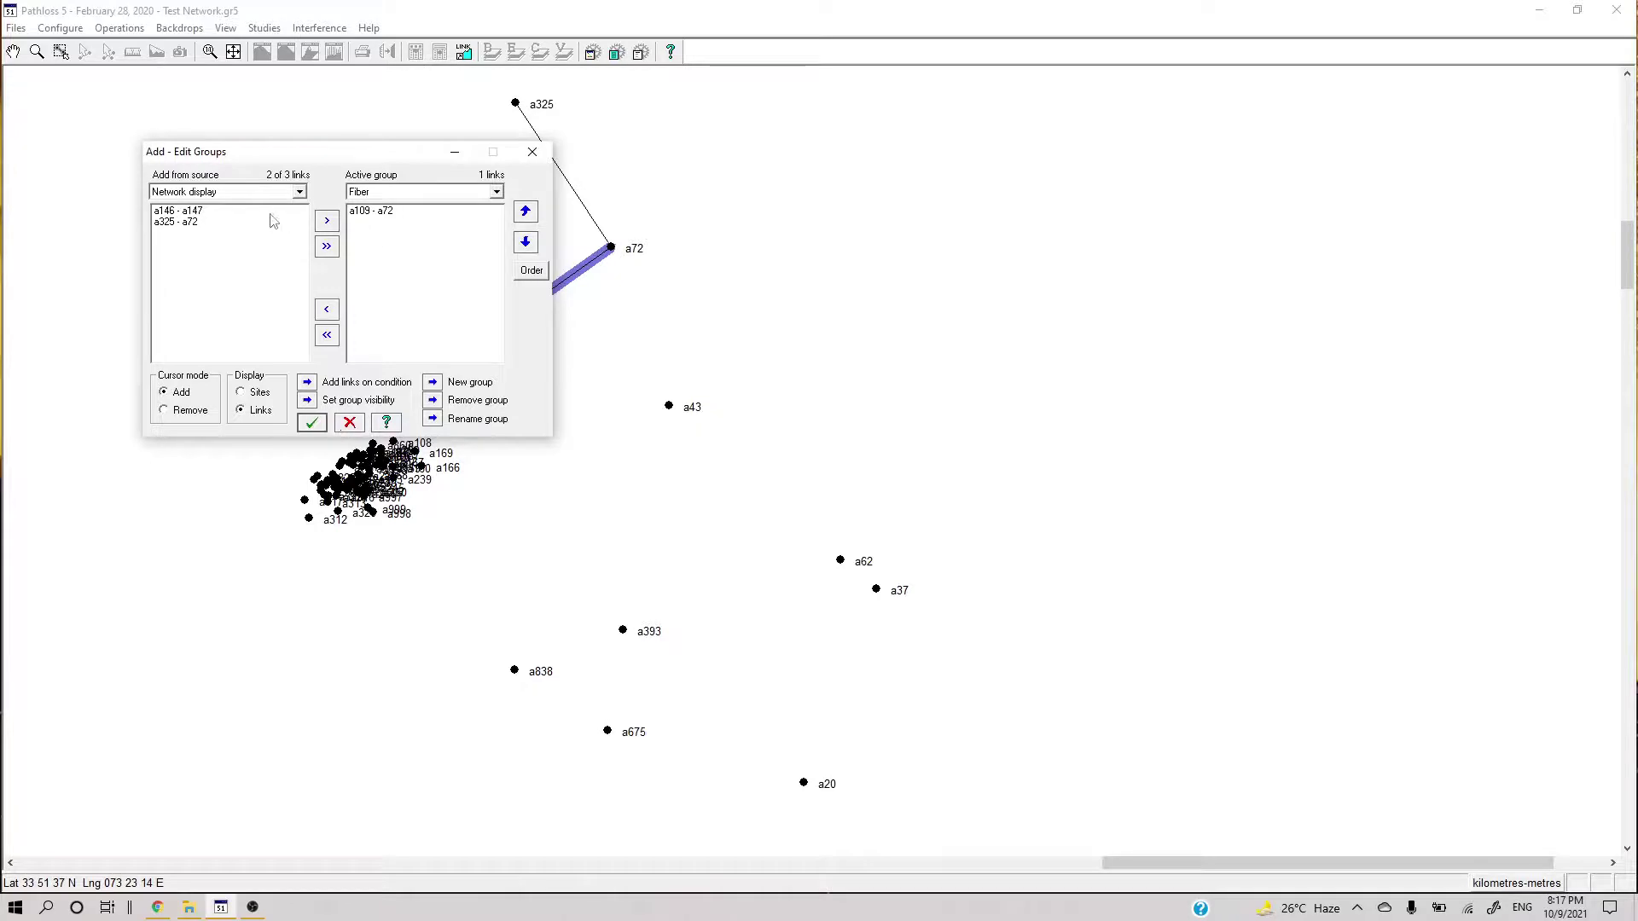
left_click(434, 384)
type("Access")
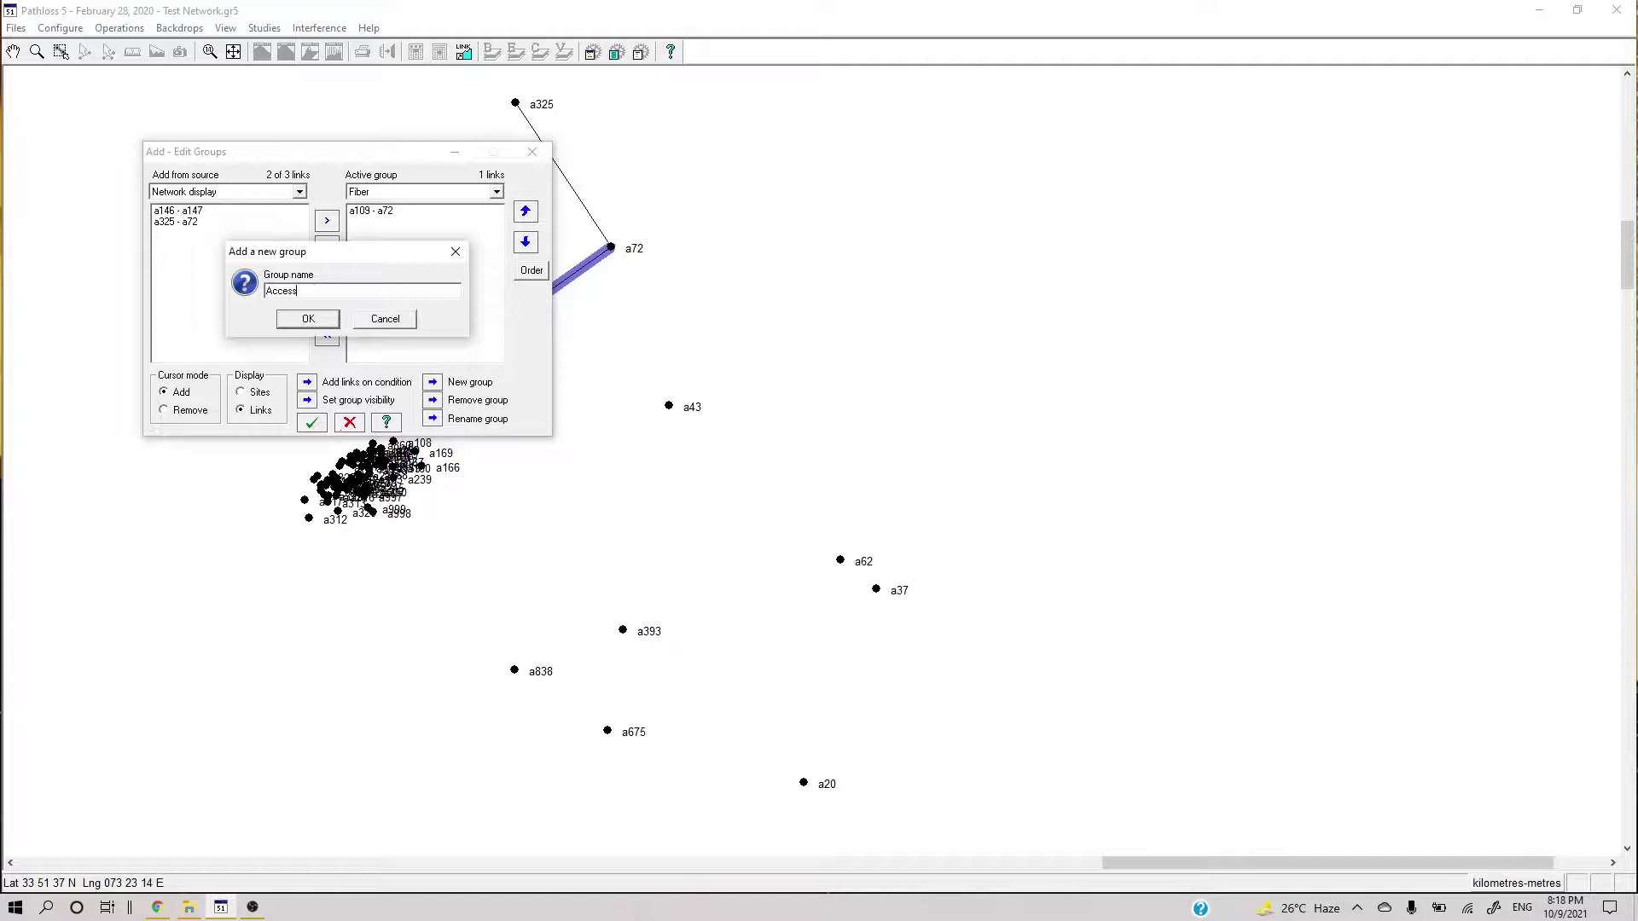
left_click(315, 321)
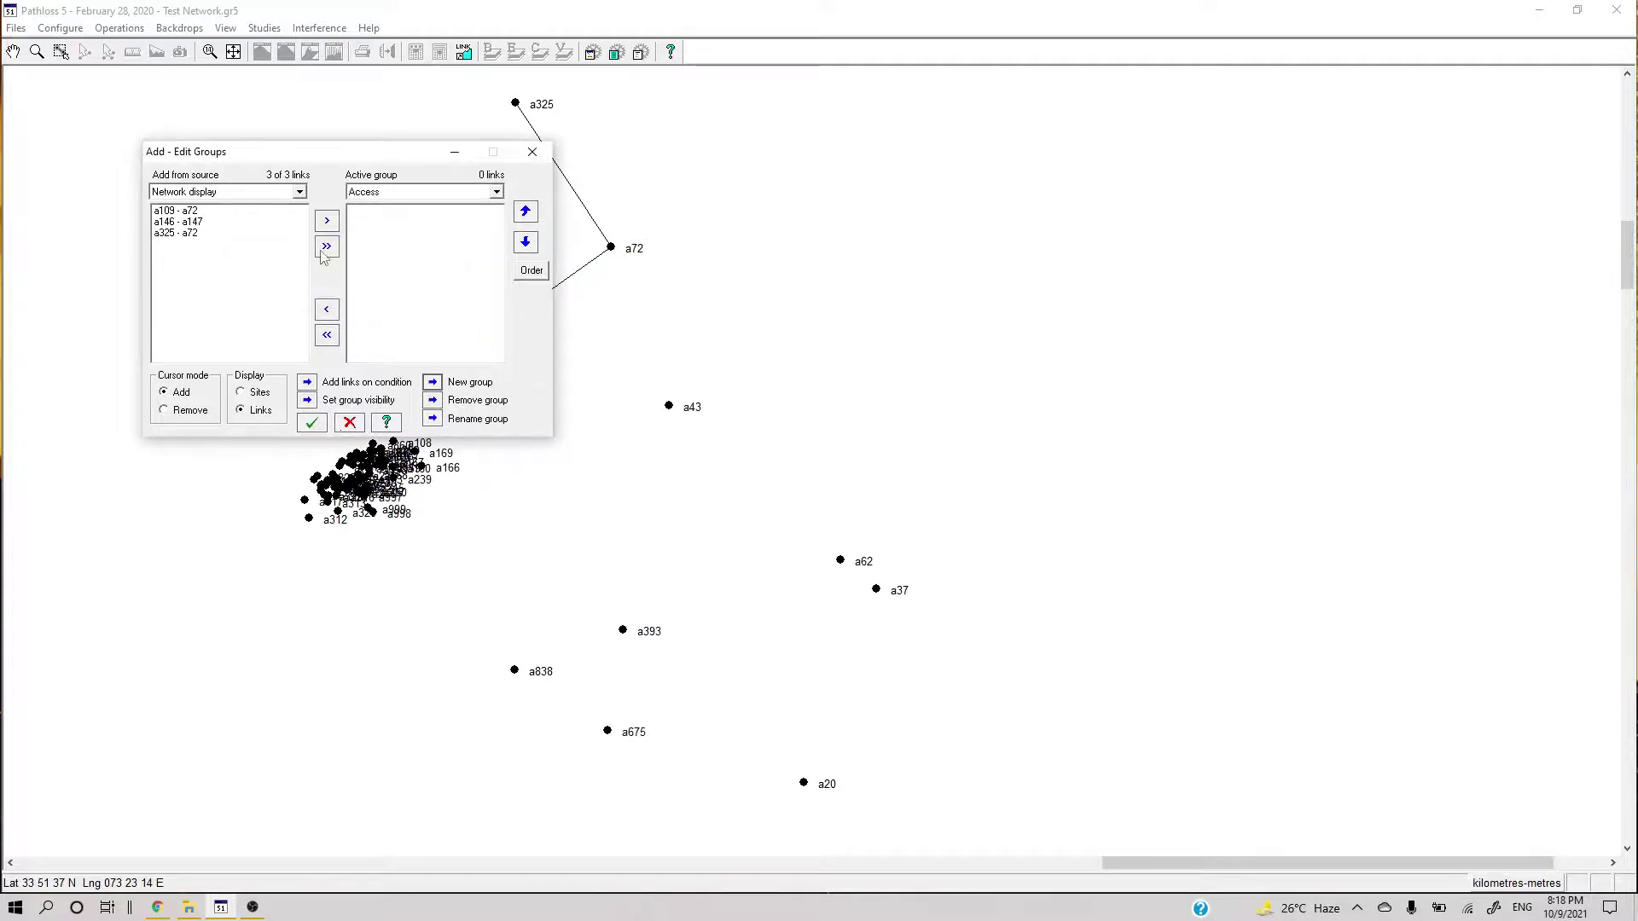
Add the a109 - a72 and a146 - a147 links to the Access group.
left_click(221, 214)
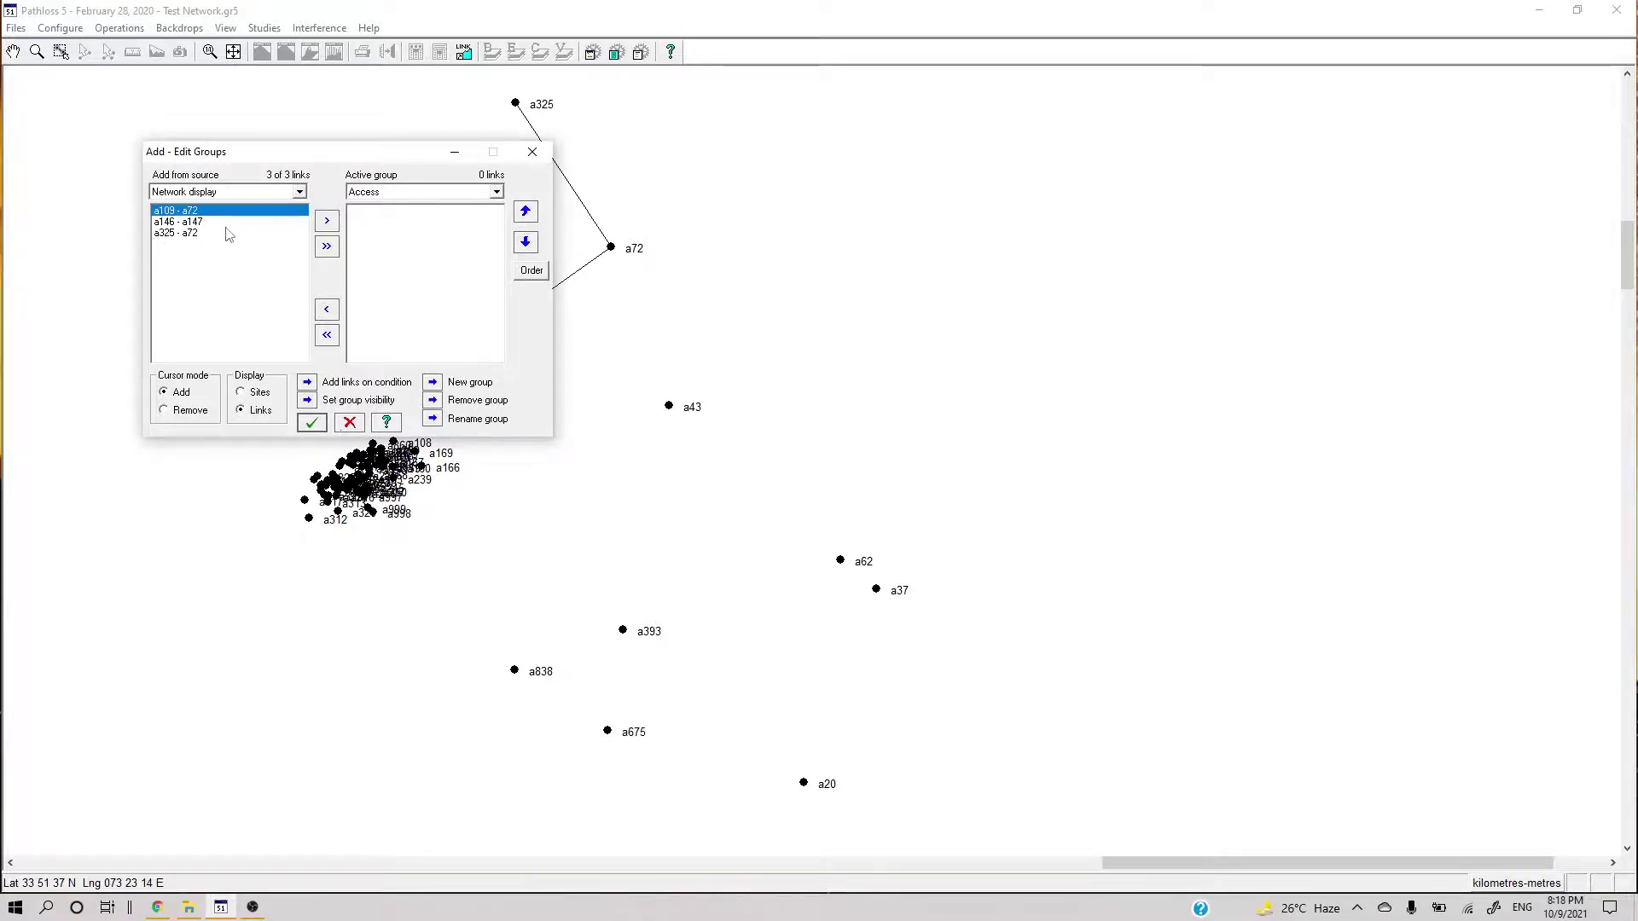
left_click(229, 223, "ctrl")
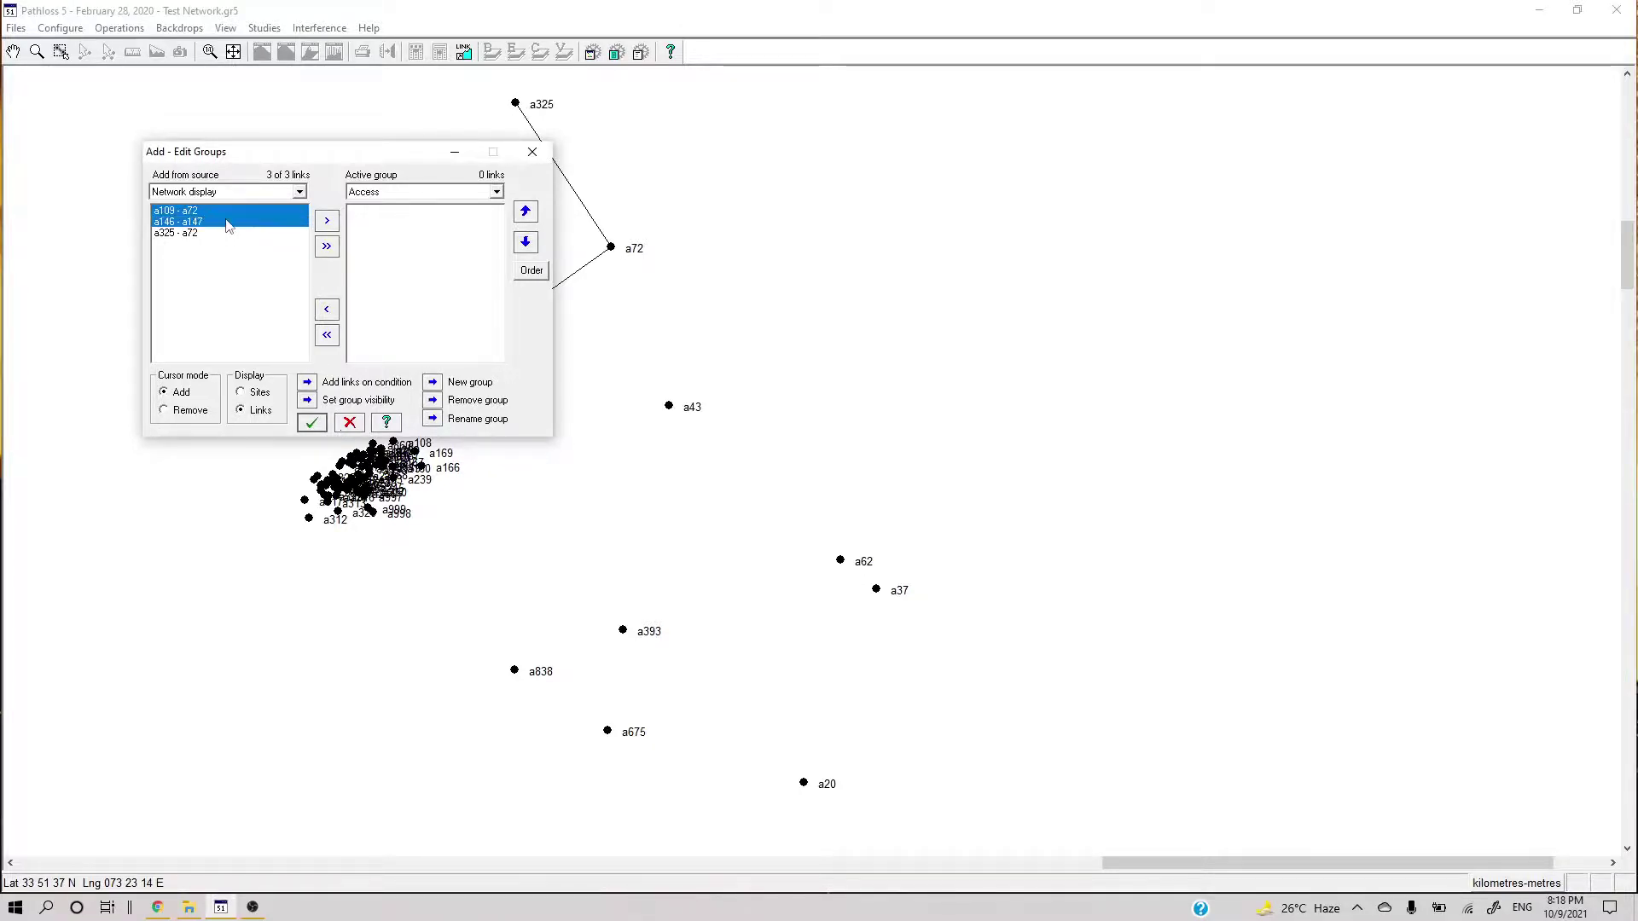
left_click(327, 220)
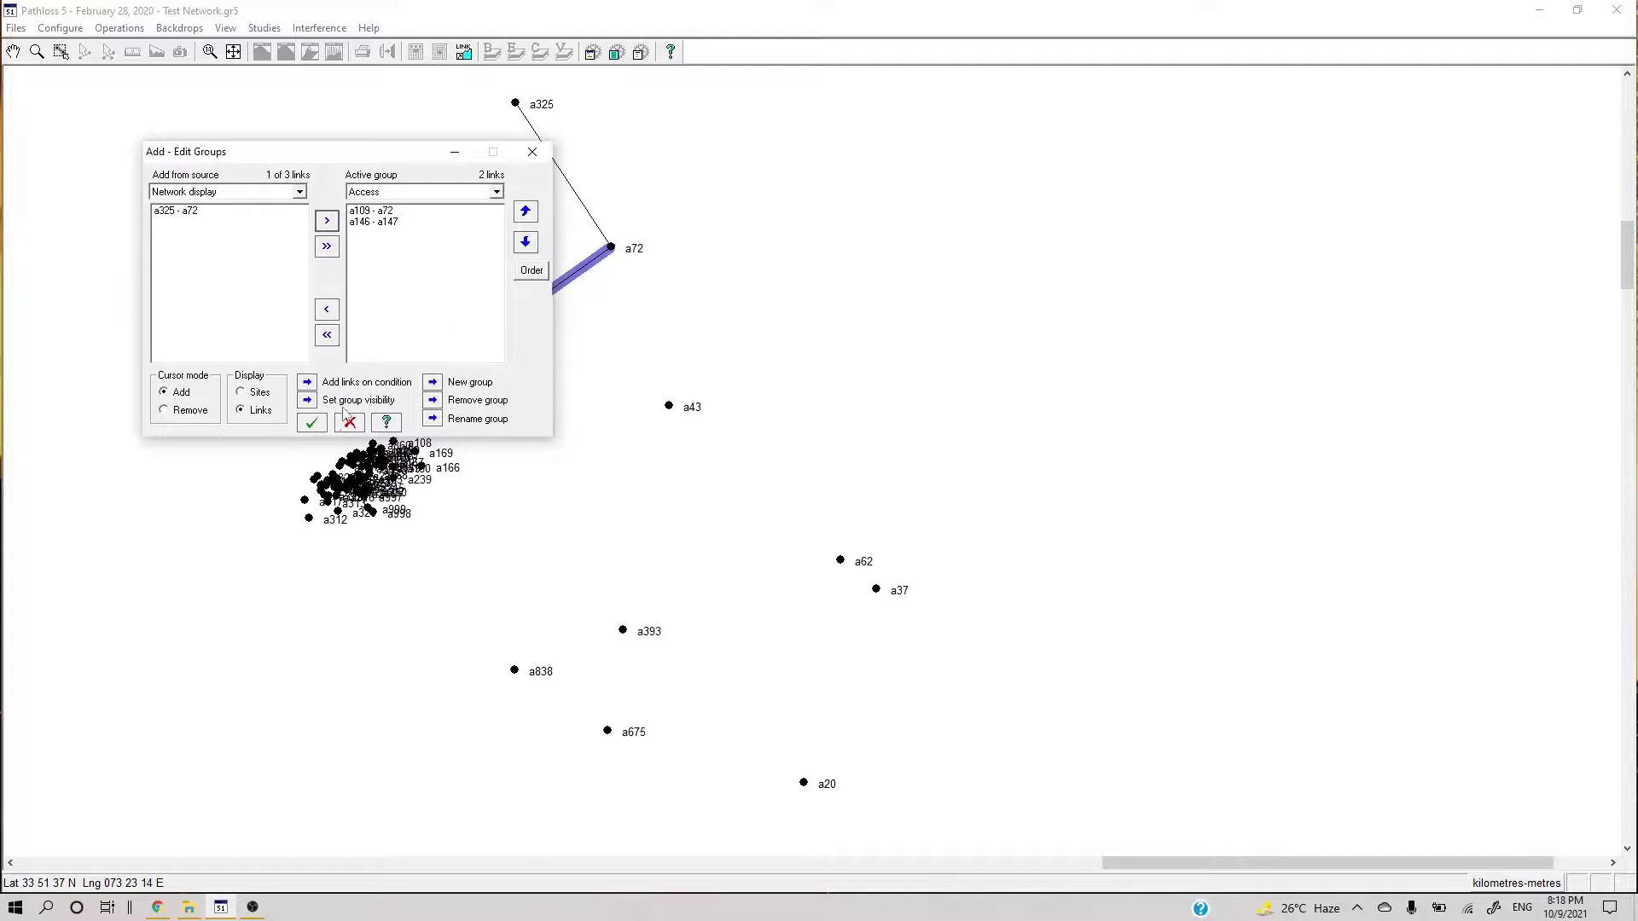
Accept the Access group changes, then review the group visibility settings and accept them with the ungrouped items, Access and Fiber all shown.
left_click(311, 424)
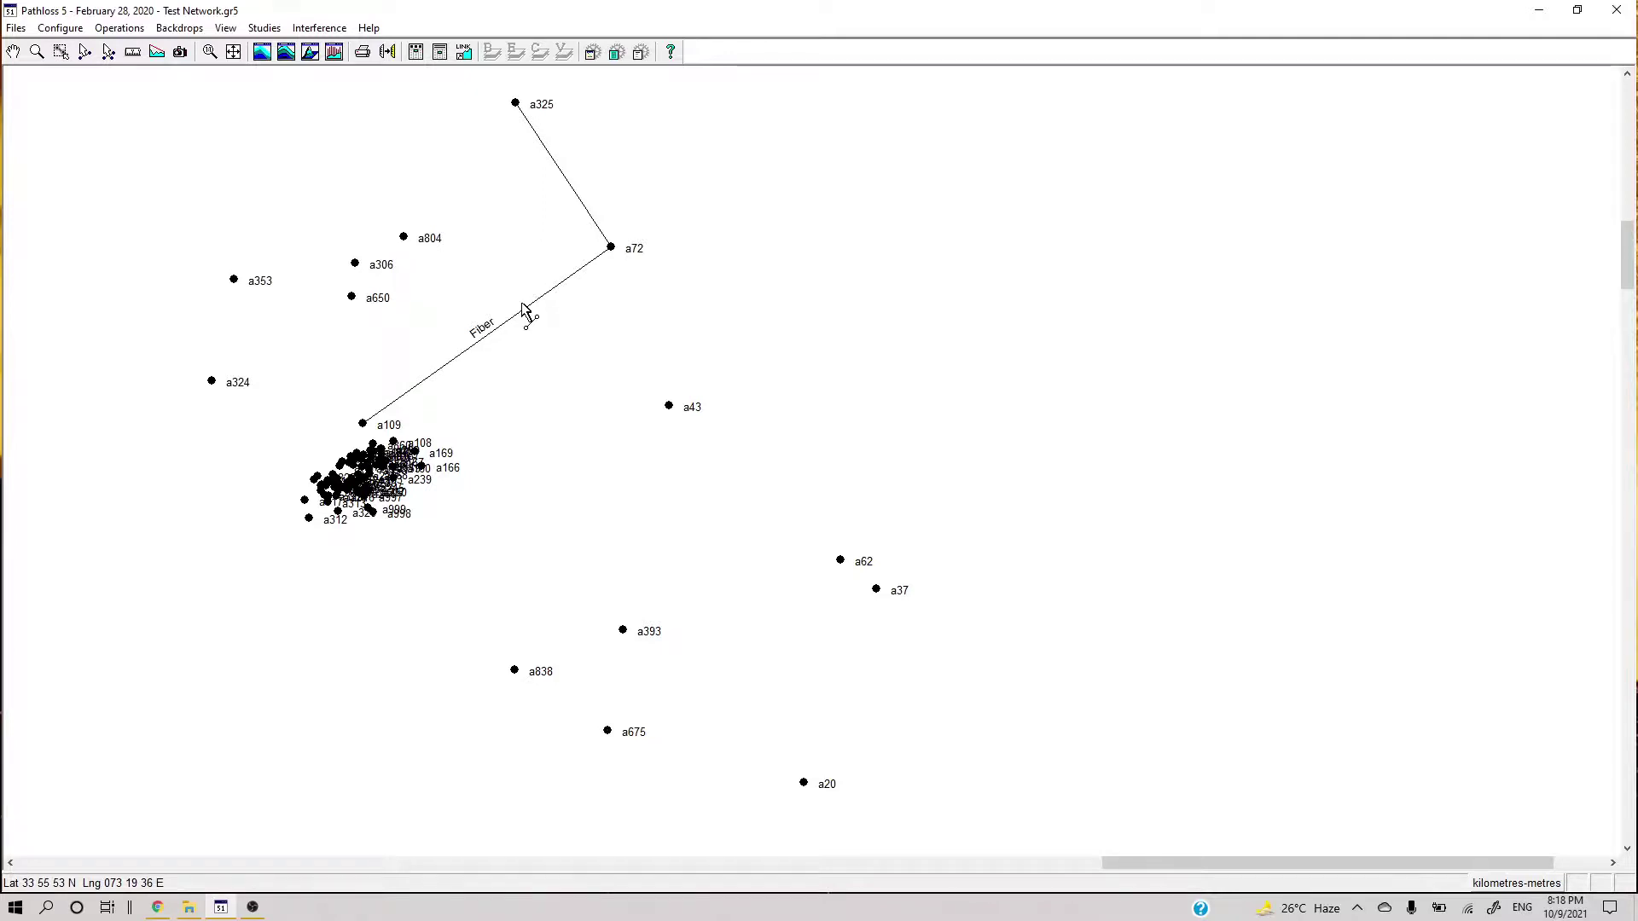
left_click(62, 32)
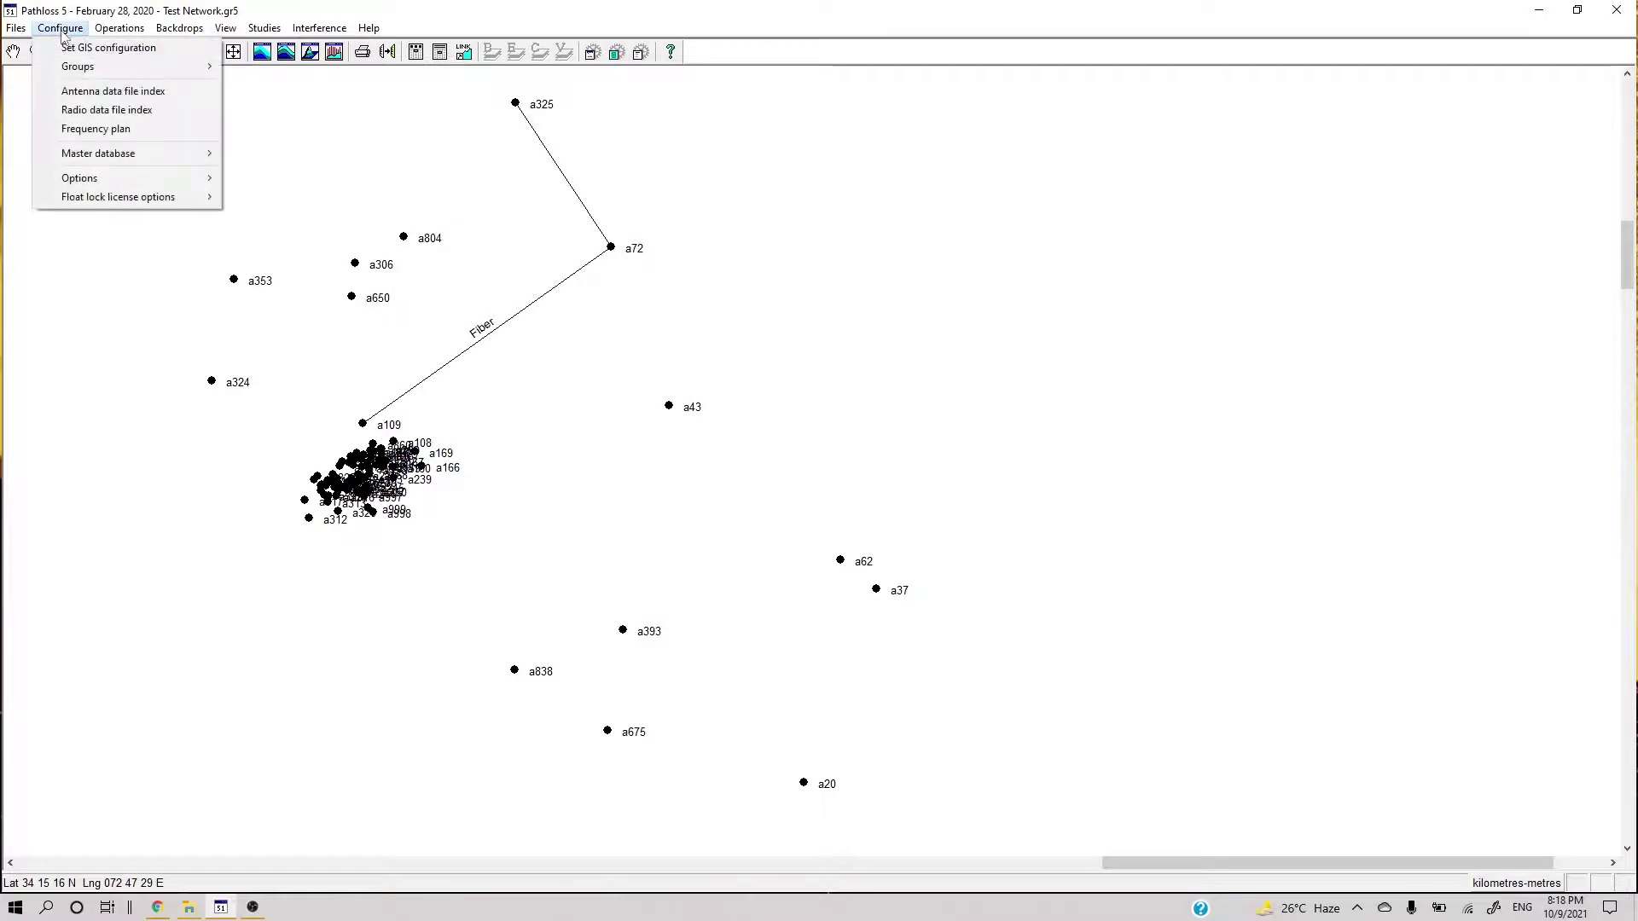
mouse_move(120, 66)
left_click(287, 85)
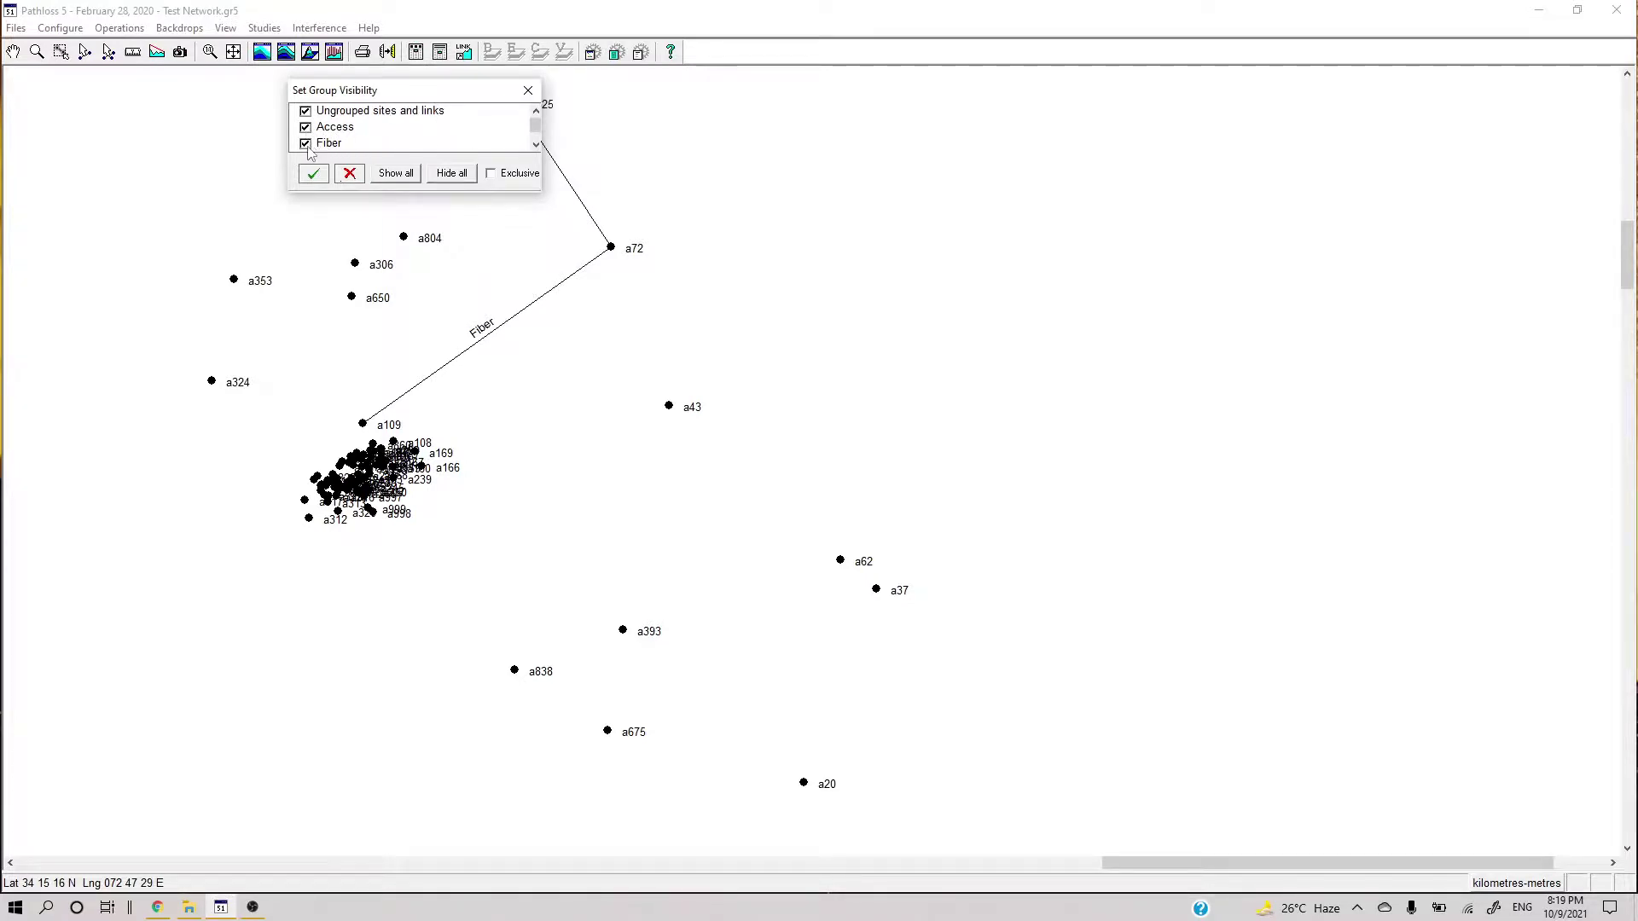
left_click(313, 174)
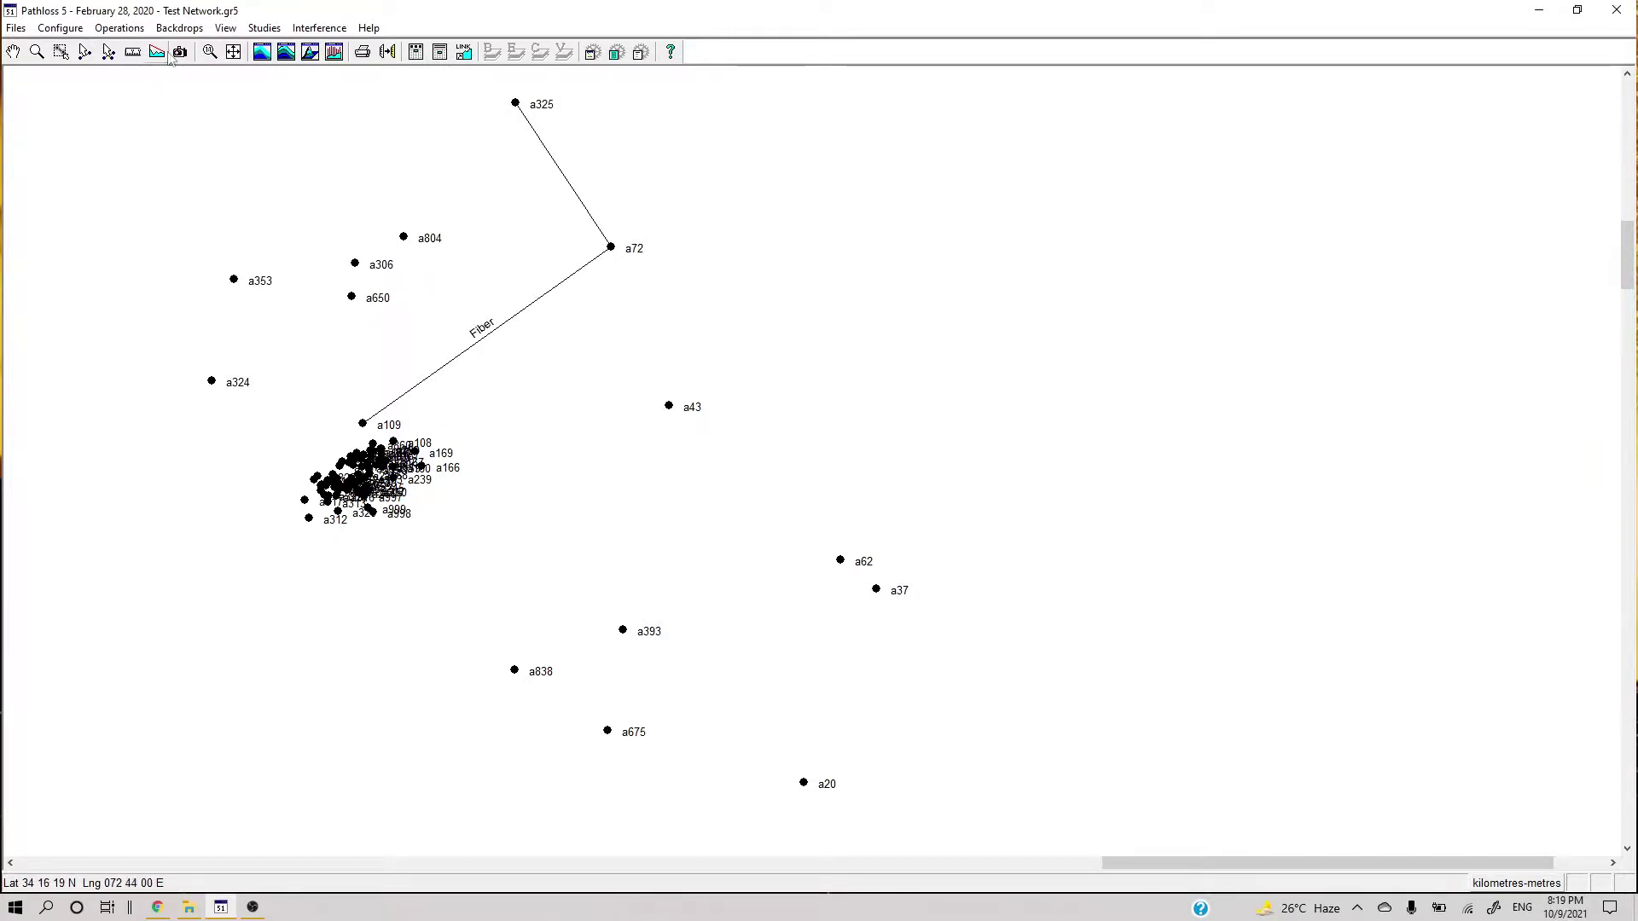
Hide the Access group in the network display by changing its group visibility, and apply the setting.
left_click(78, 31)
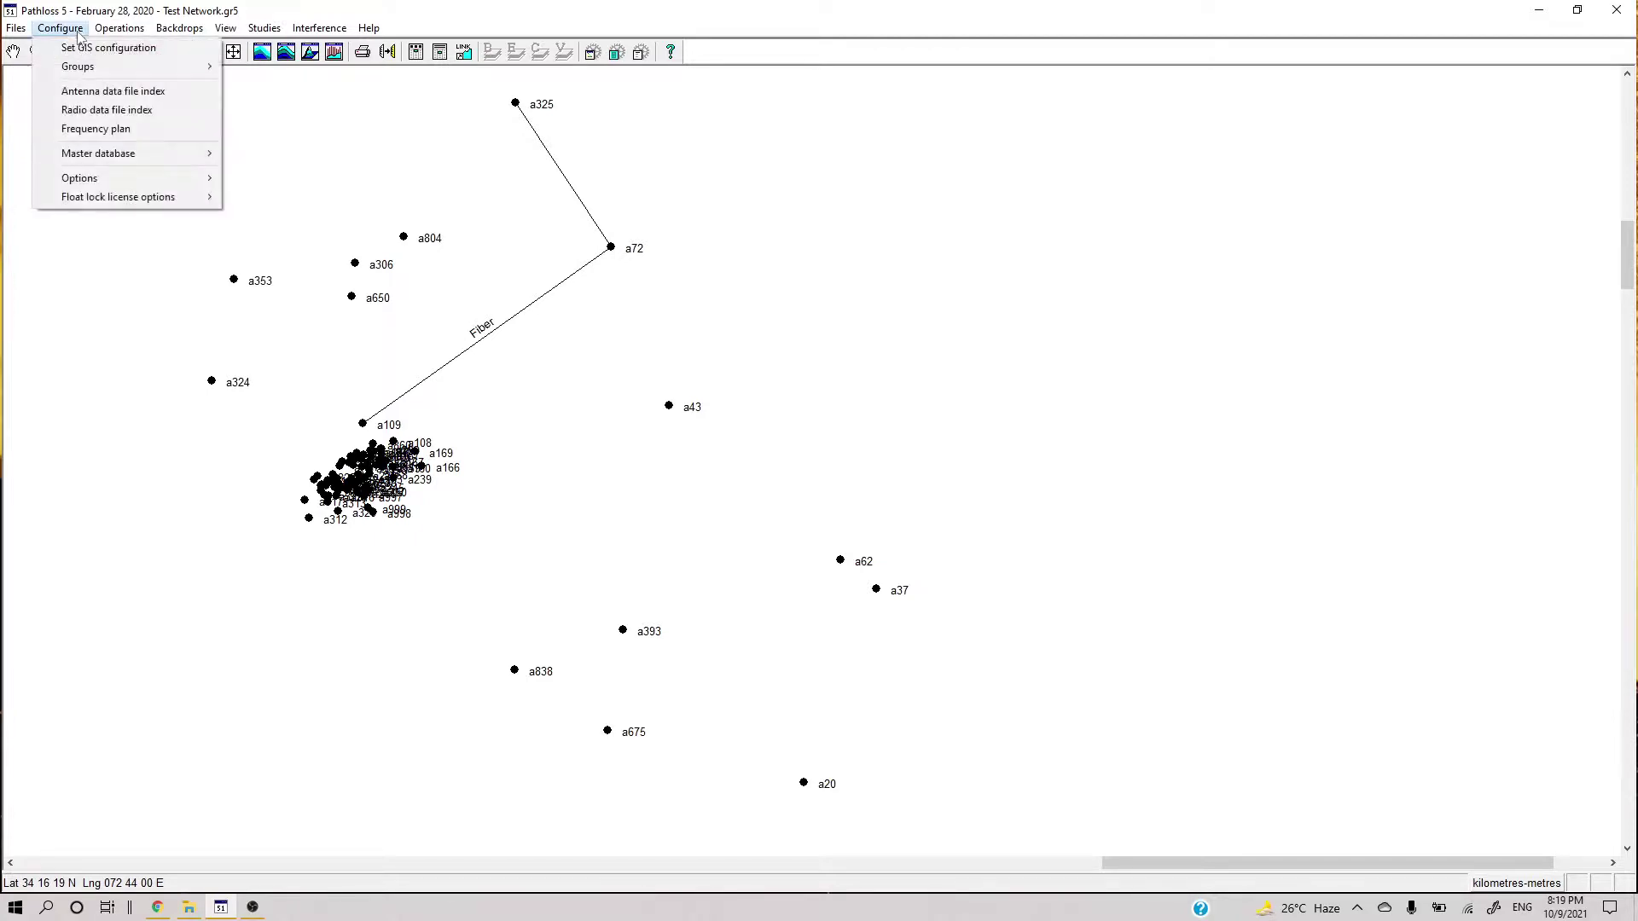
mouse_move(96, 64)
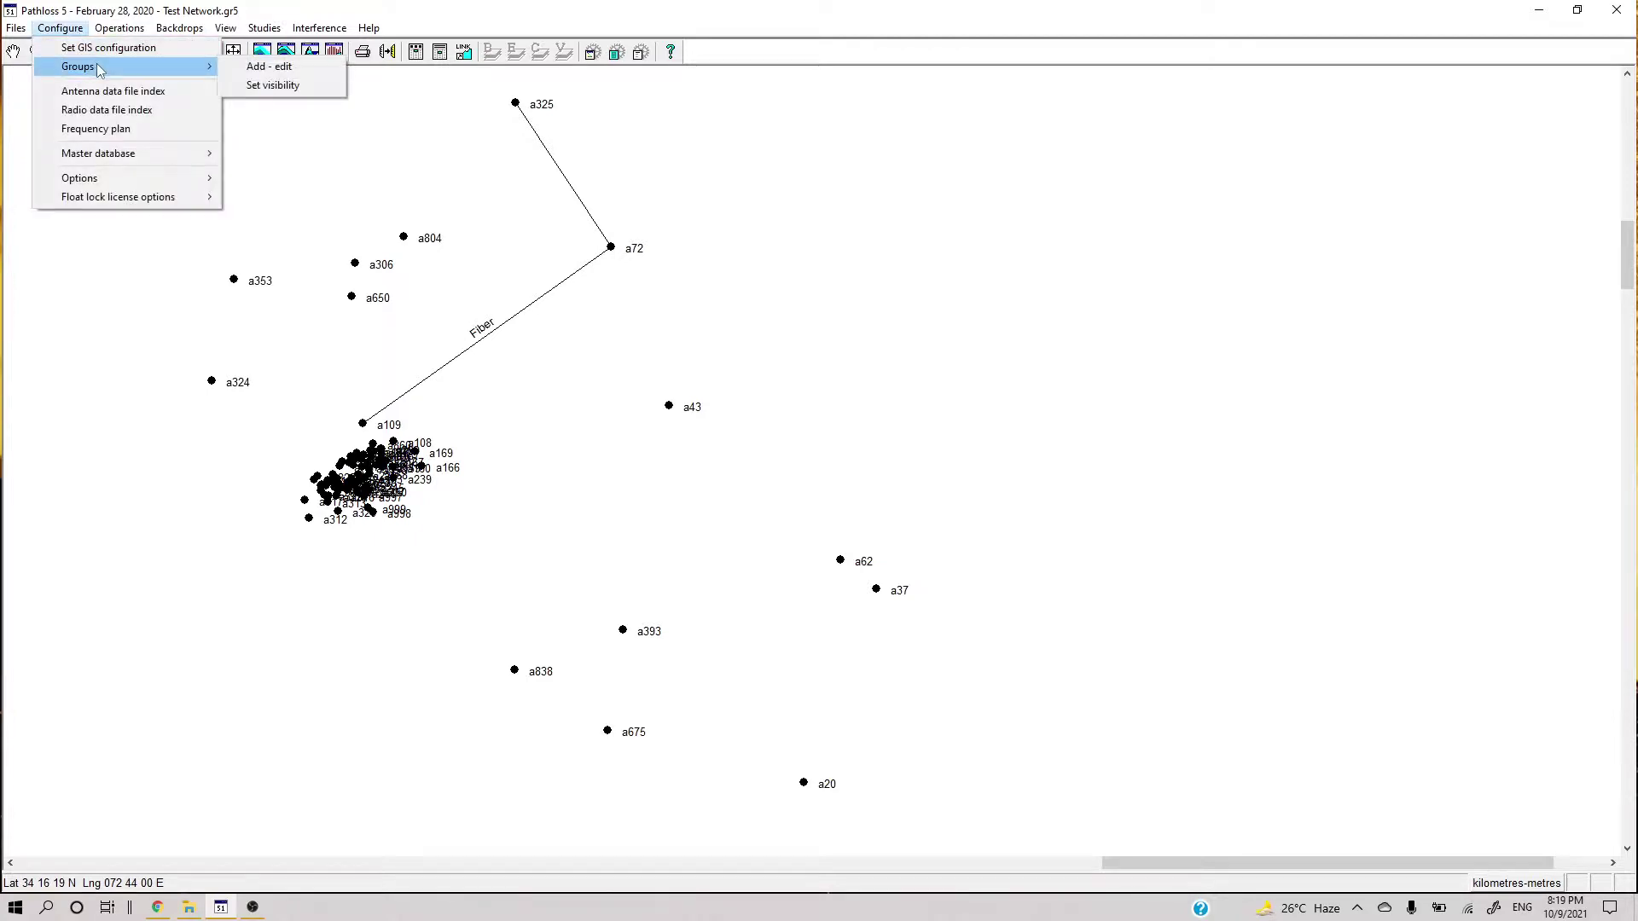
left_click(263, 85)
left_click(284, 133)
left_click(294, 179)
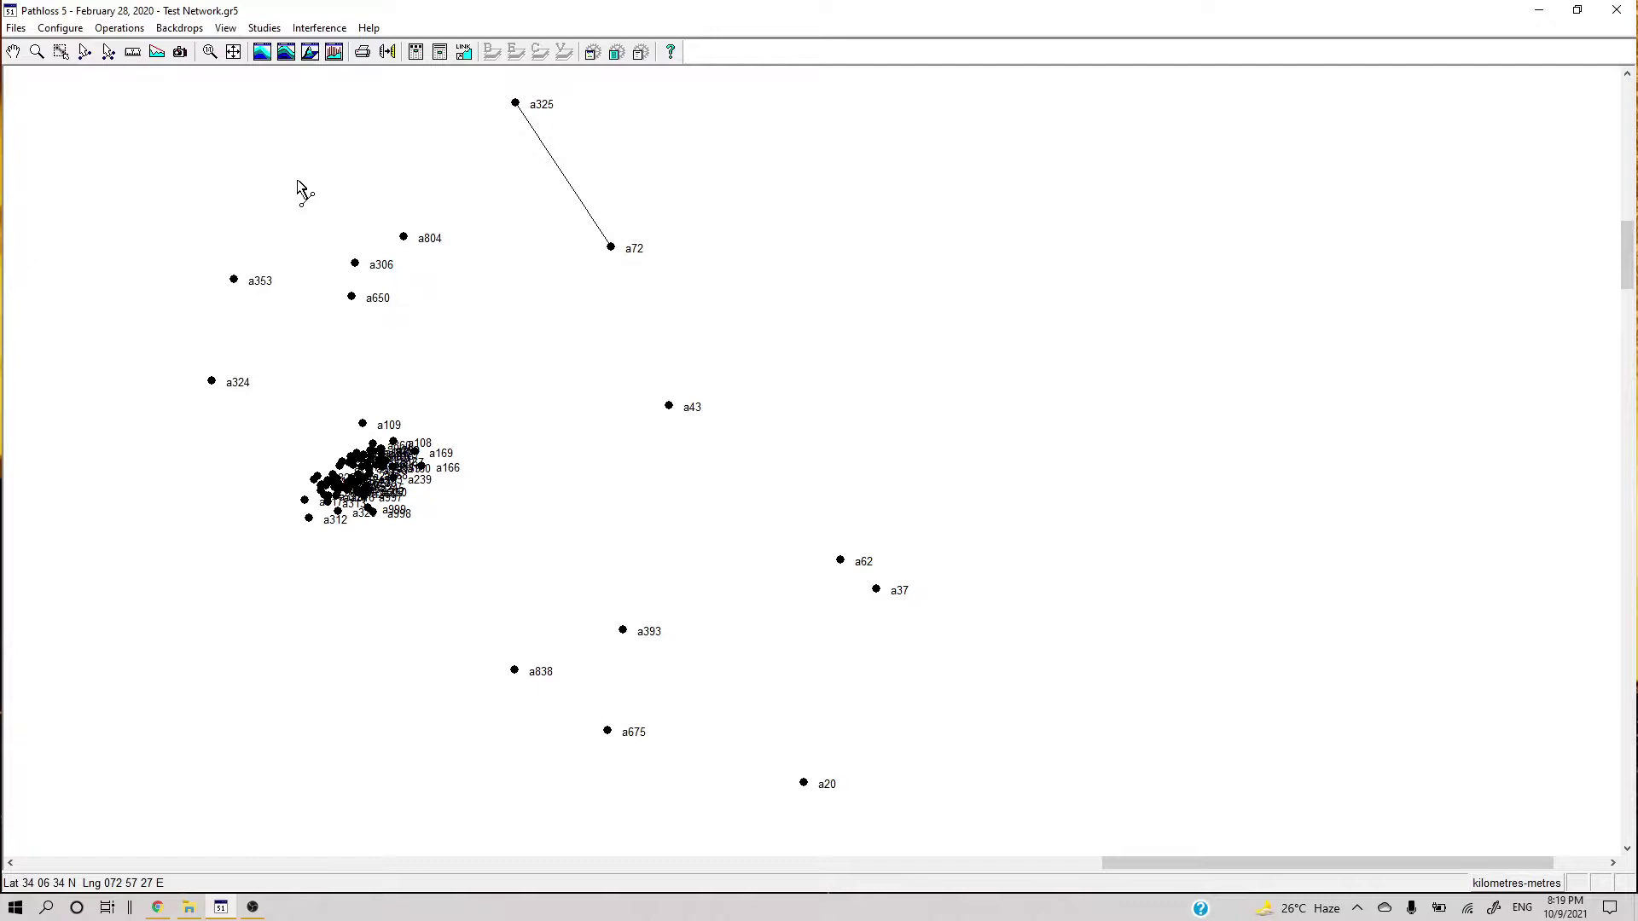
Open the list of network operations.
left_click(133, 33)
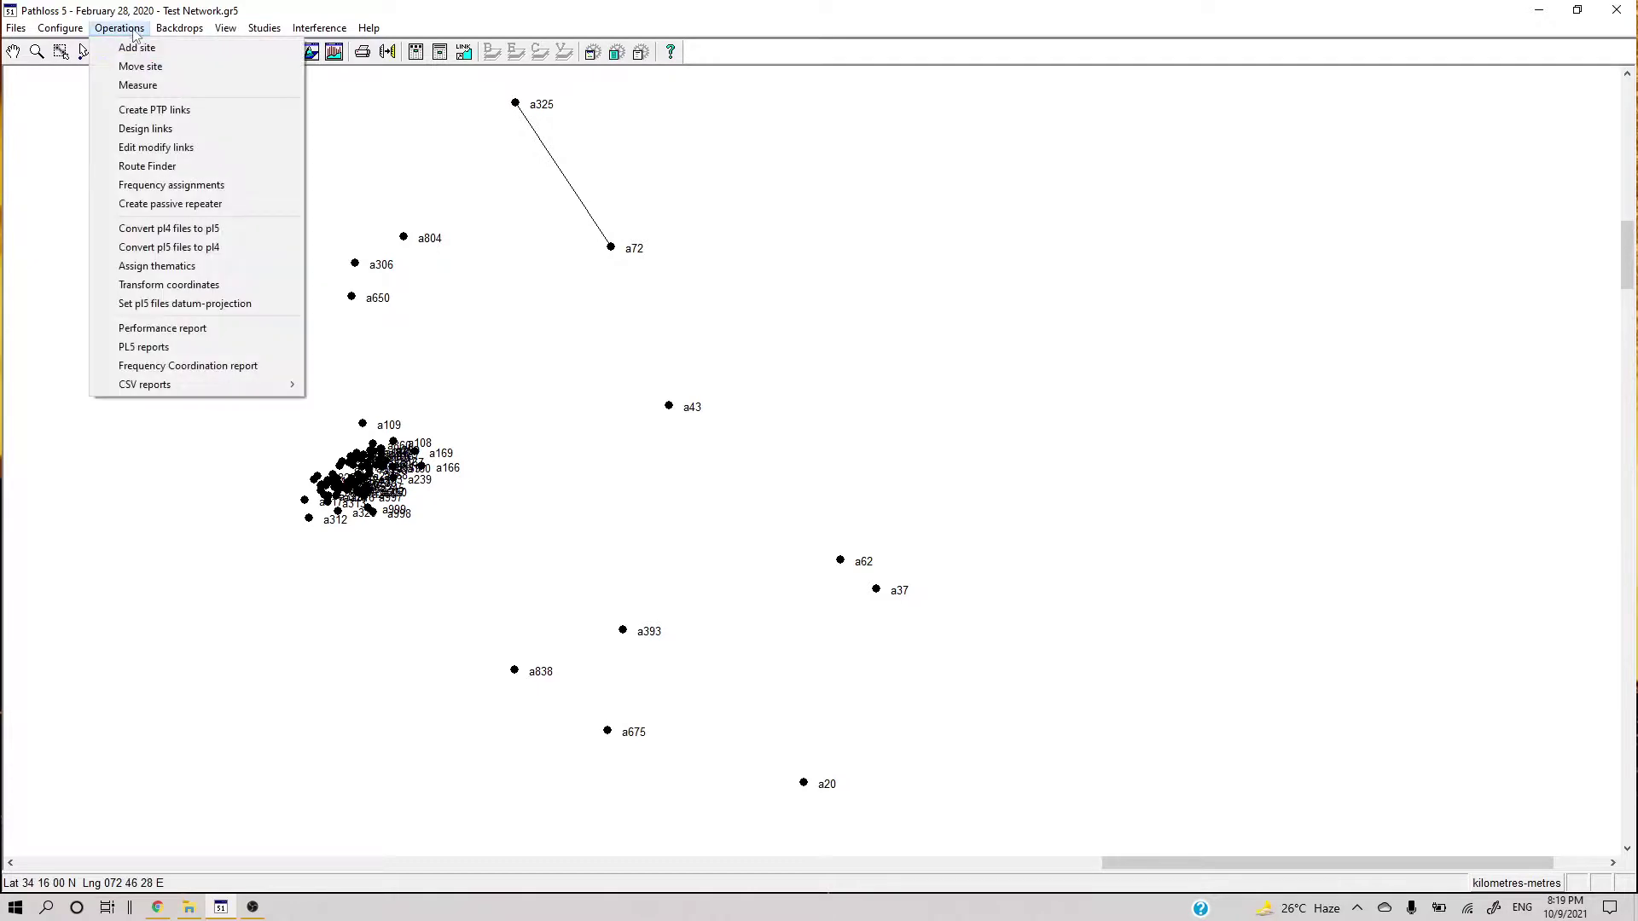